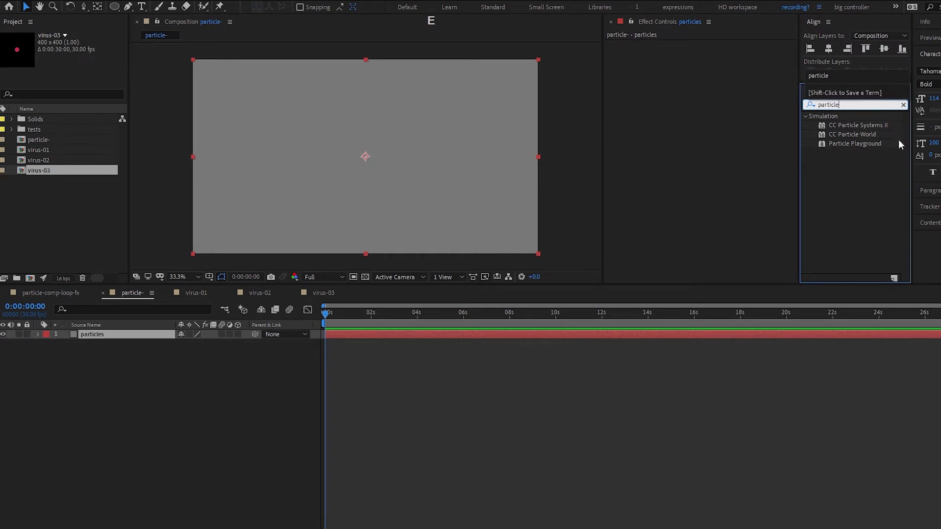
- Apply CC Particle World to the particles layer and add the virus-01, virus-02 and virus-03 compositions beneath it
left_click_drag(870, 131, 609, 73)
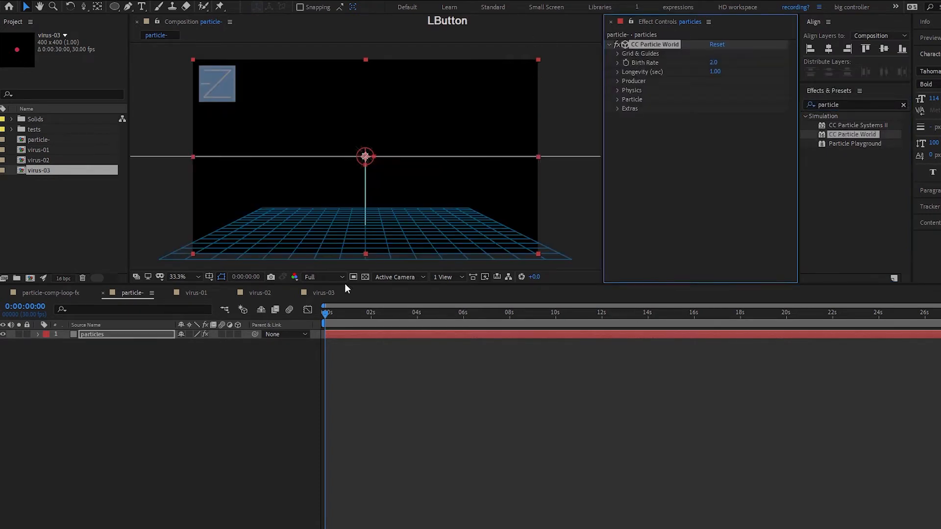
left_click(47, 150)
left_click(44, 168, "shift")
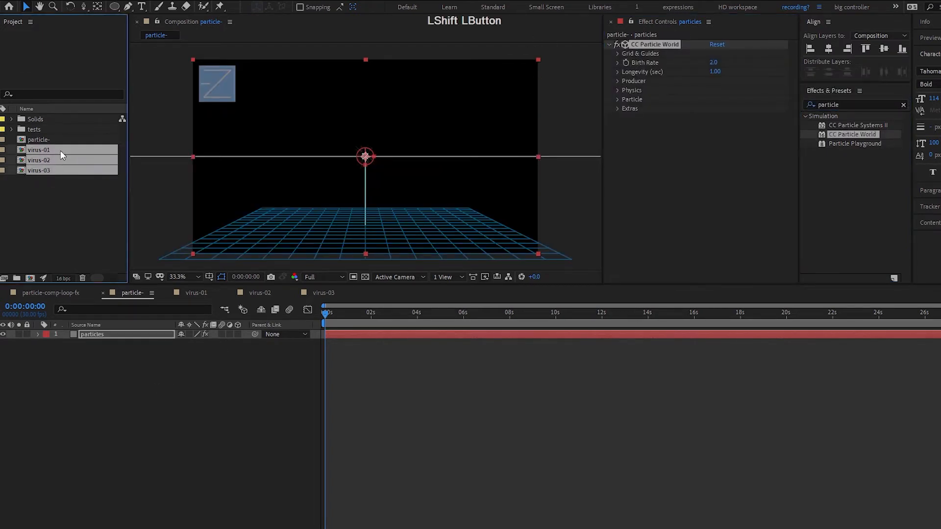
left_click_drag(60, 151, 121, 399)
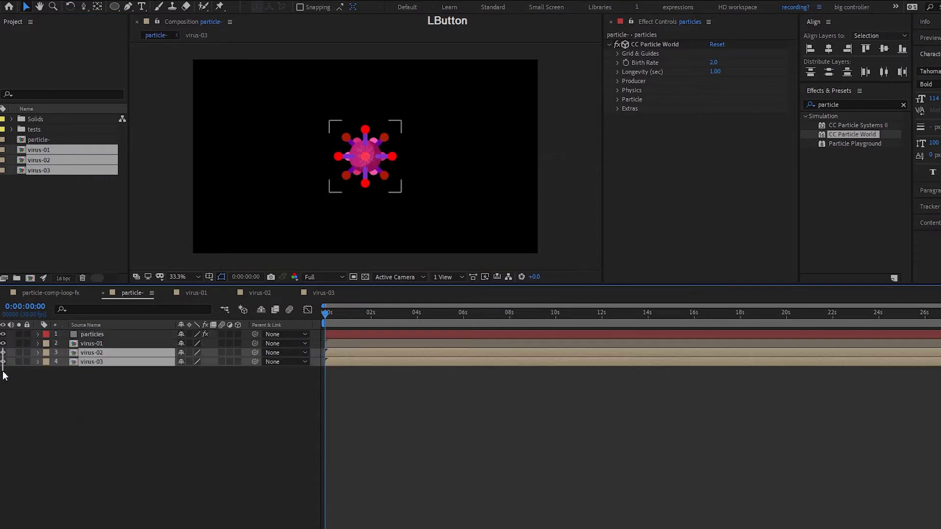
- Hide the virus-01, virus-02 and virus-03 layers in the particle composition
left_click(3, 344)
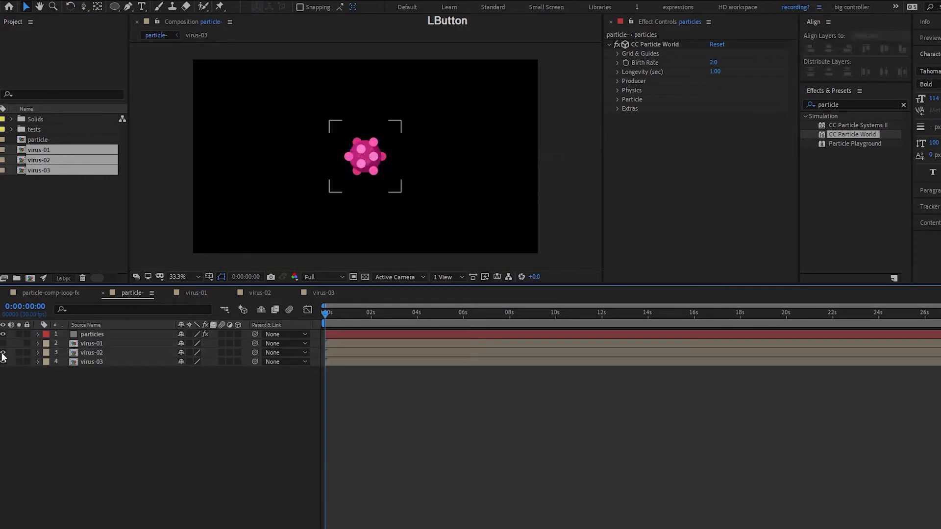
left_click(3, 353)
left_click(3, 362)
- Dock the particles layer's Effect Controls as a full-height column beside the Project panel
left_click(104, 334)
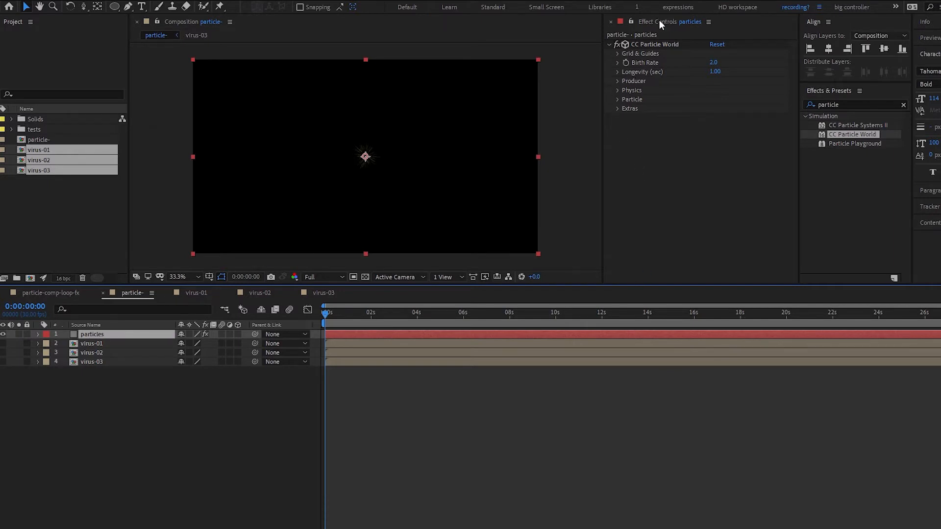
left_click_drag(659, 20, 4, 169)
left_click_drag(326, 169, 266, 178)
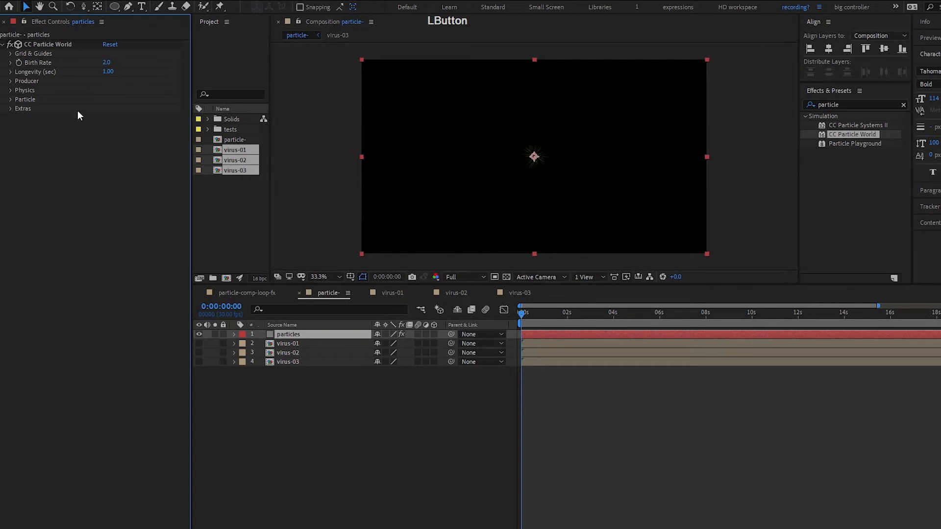
- Expand the CC Particle World parameter groups and set the particle type to Textured QuadPolygon
left_click(11, 108)
left_click(10, 99)
left_click(10, 91)
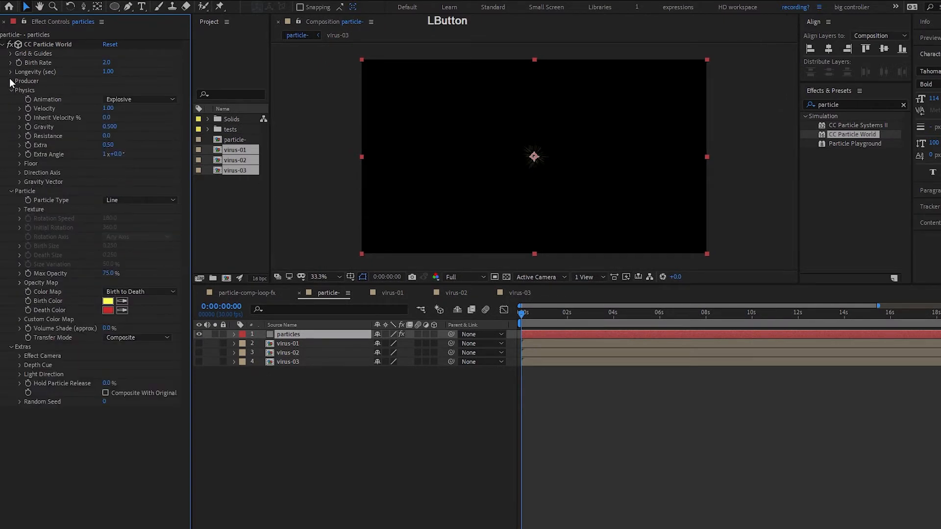
left_click(10, 80)
left_click(11, 71)
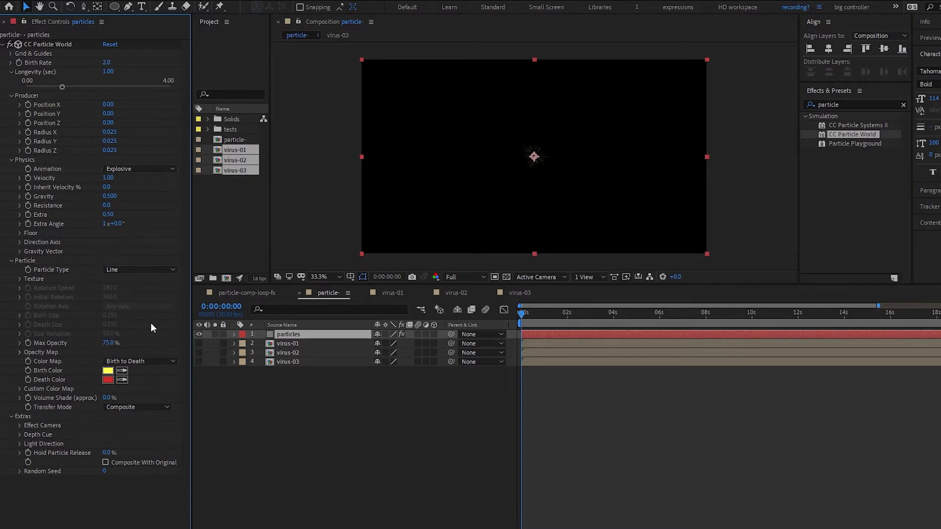
left_click(127, 270)
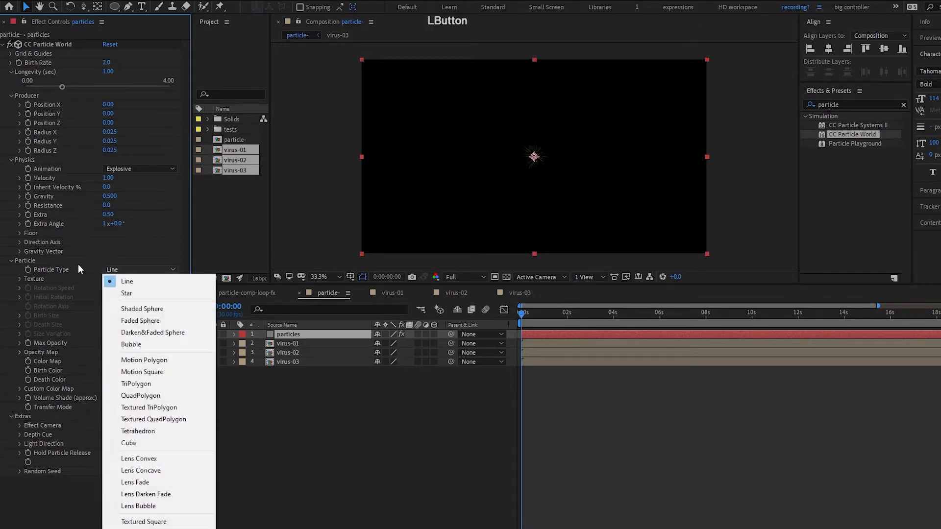
left_click(174, 424)
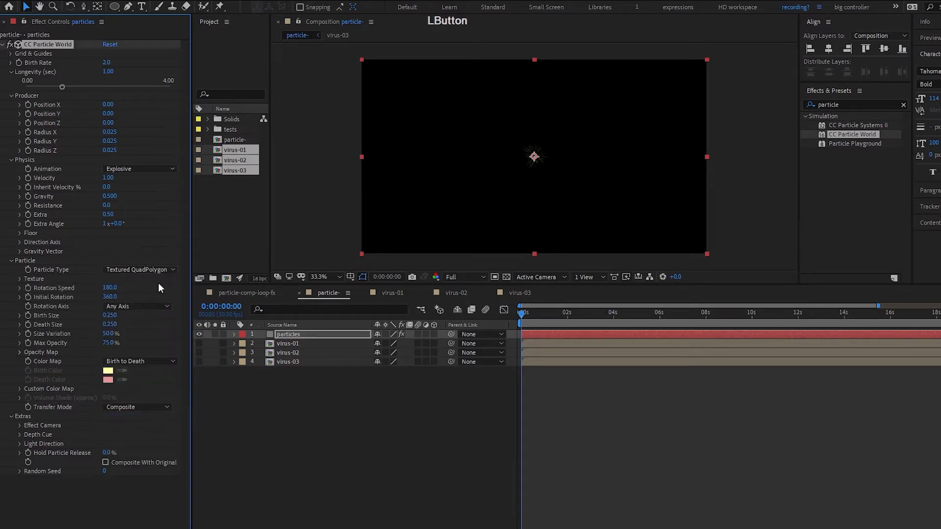
- Use the virus-01 layer as the particle texture and turn off the effect's grid guide
left_click(18, 279)
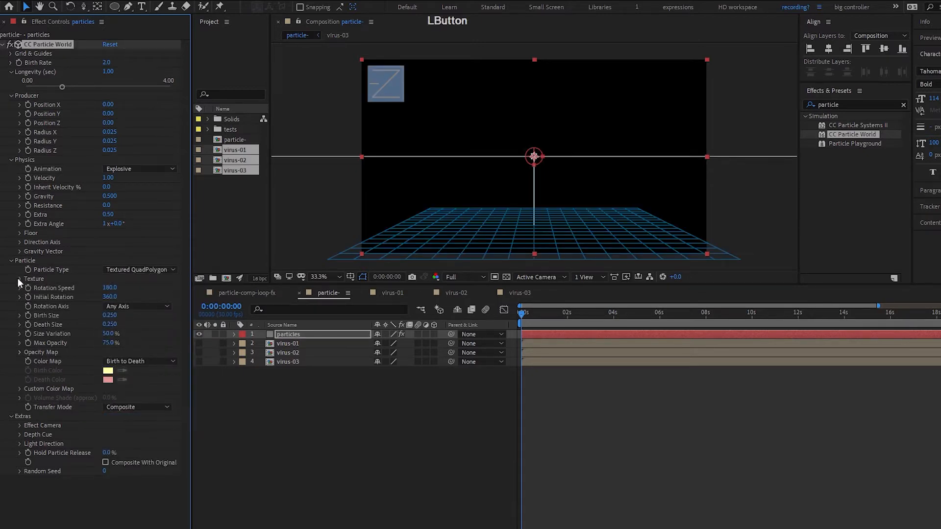
left_click(124, 287)
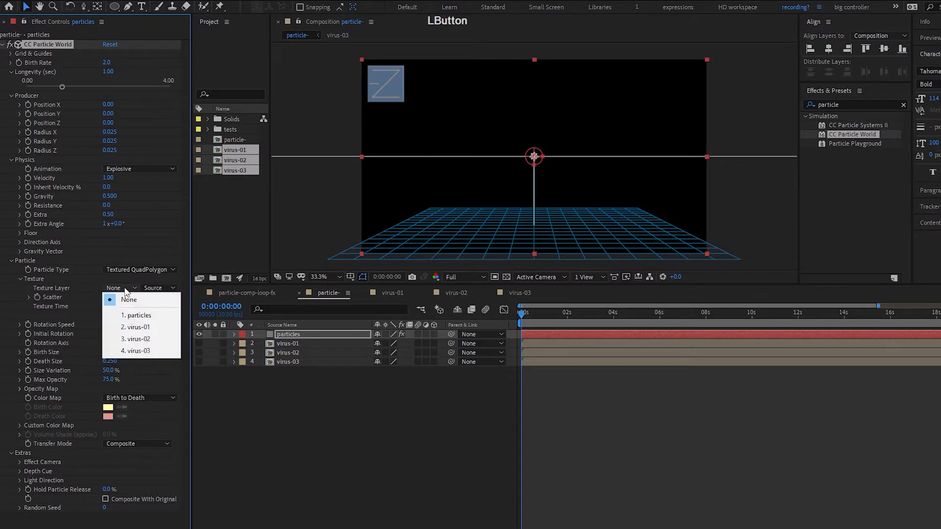
left_click(143, 327)
left_click(11, 54)
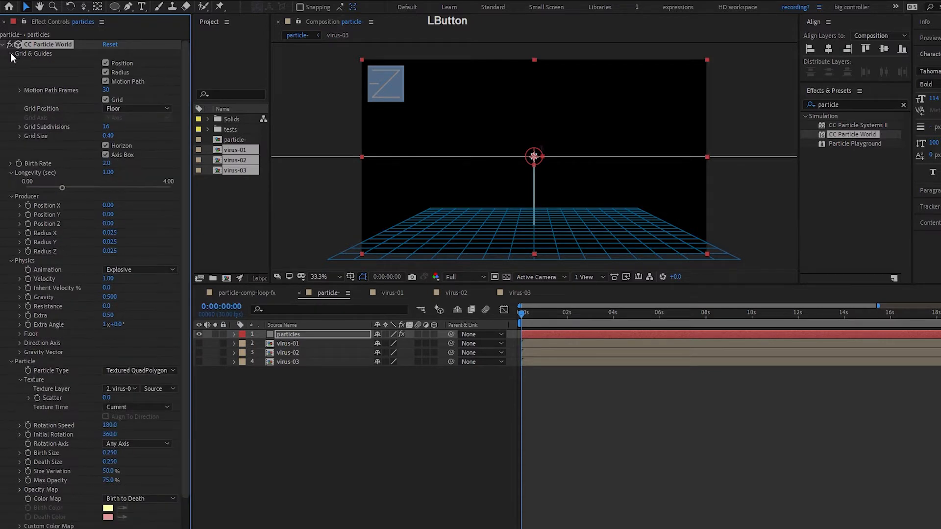
left_click(105, 100)
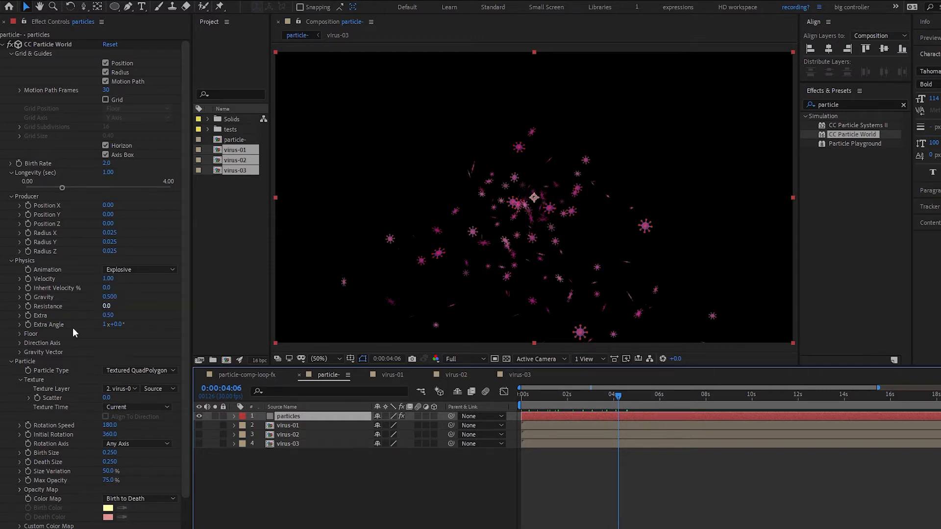
- Set the particles' rotation axis to Z Axis
scroll(66, 385, "down", 1)
scroll(66, 387, "down", 1)
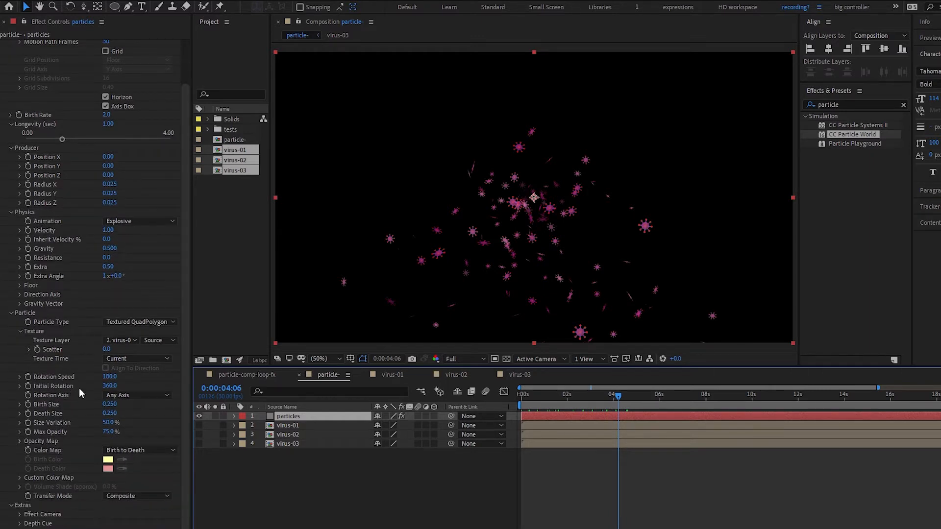
left_click(142, 395)
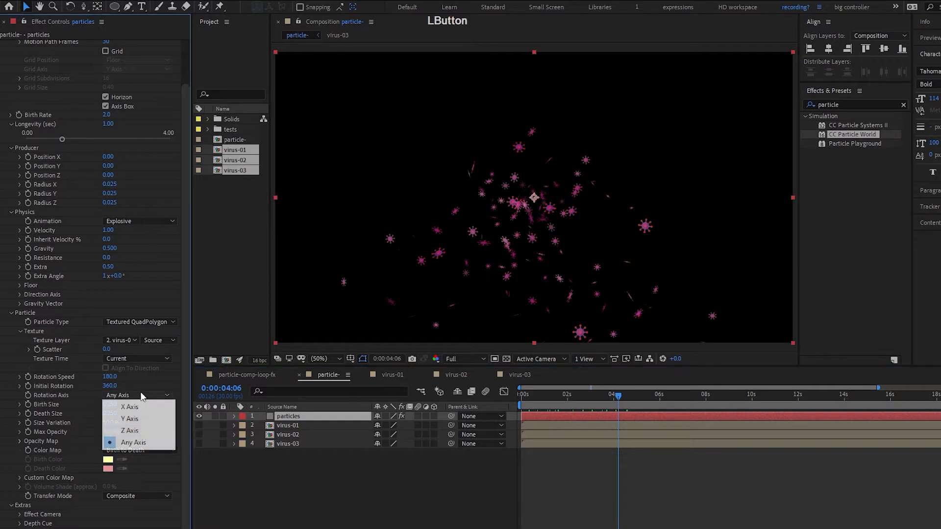
left_click(132, 431)
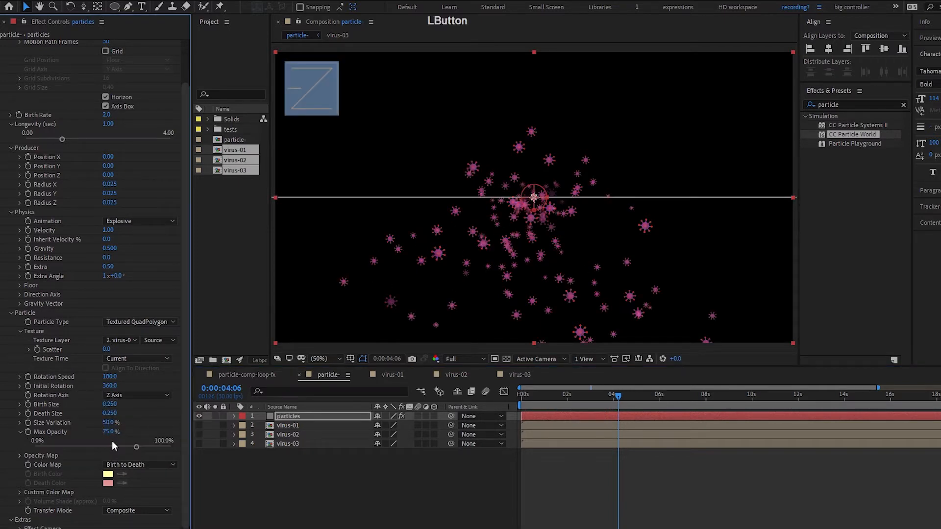
- Raise the particles' max opacity to 100% and redraw the opacity map as constant full opacity, checking the start of the animation
left_click_drag(173, 447, 189, 446)
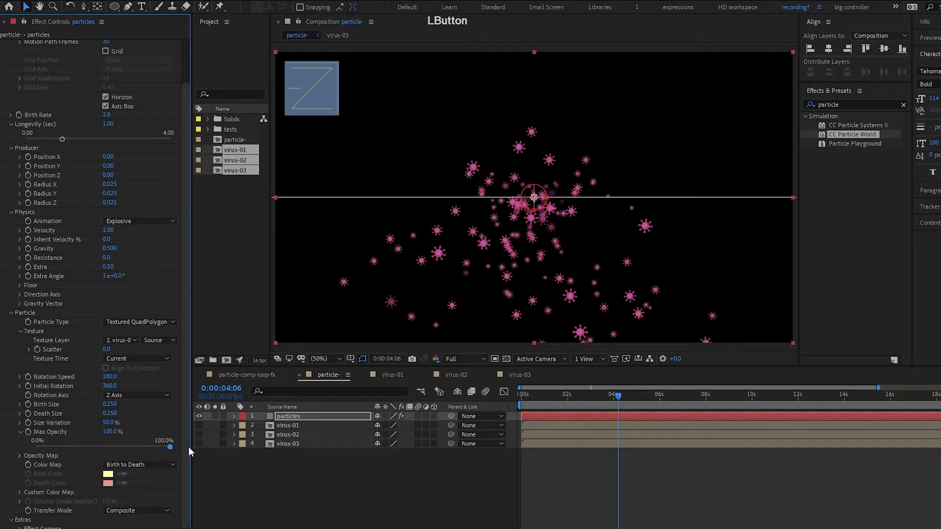
left_click(19, 455)
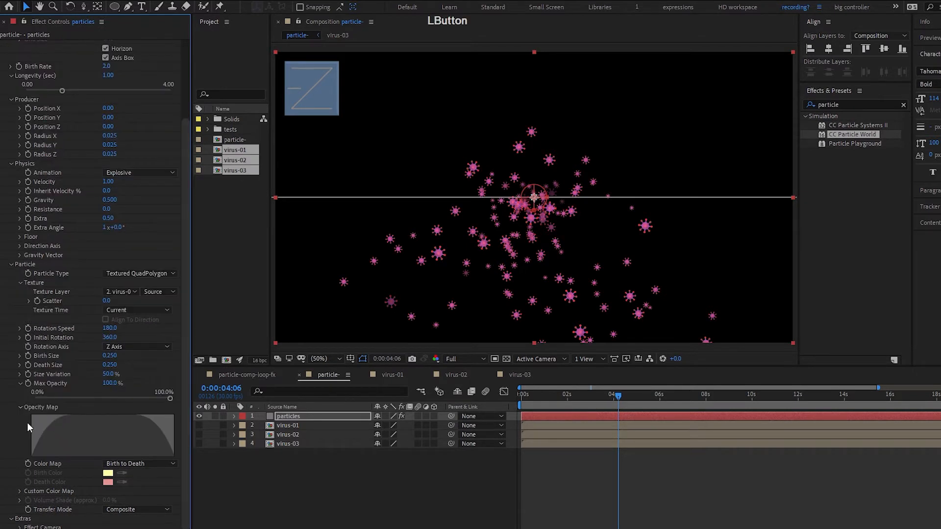
mouse_move(133, 416)
left_mouse_down()
mouse_move(182, 412)
mouse_move(31, 410)
left_mouse_up()
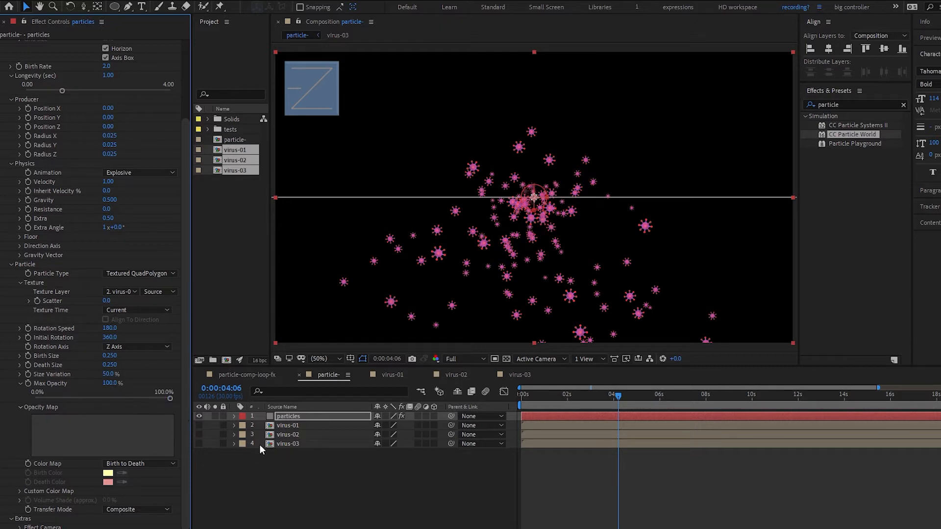
left_click(522, 398)
left_click_drag(522, 403, 536, 396)
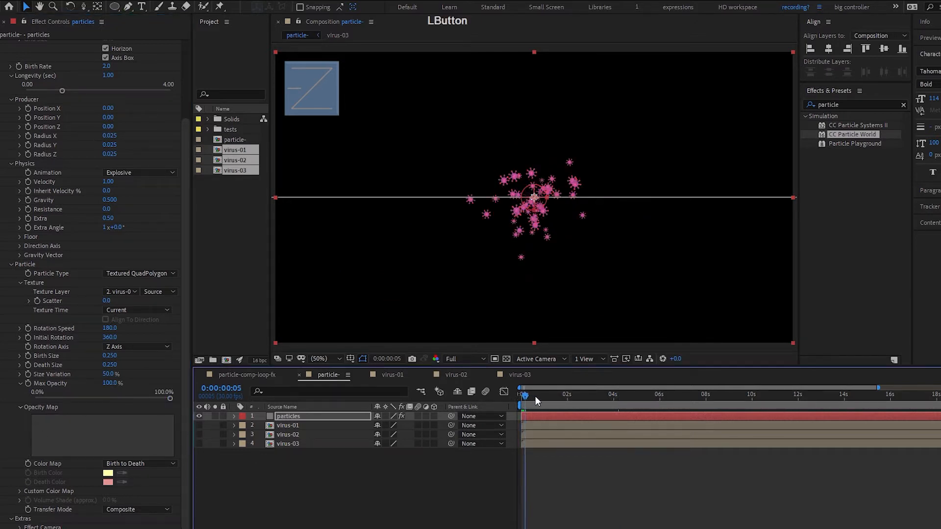
- Set the physics animation type to Fractal Uni and preview the particles at about four seconds
scroll(143, 260, "up", 4)
left_click(143, 269)
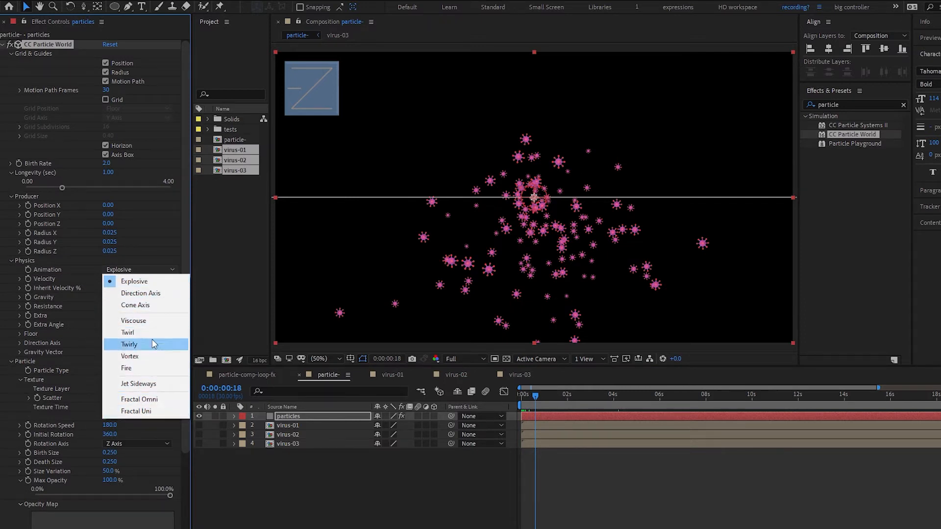
left_click(155, 412)
left_click_drag(593, 402, 619, 402)
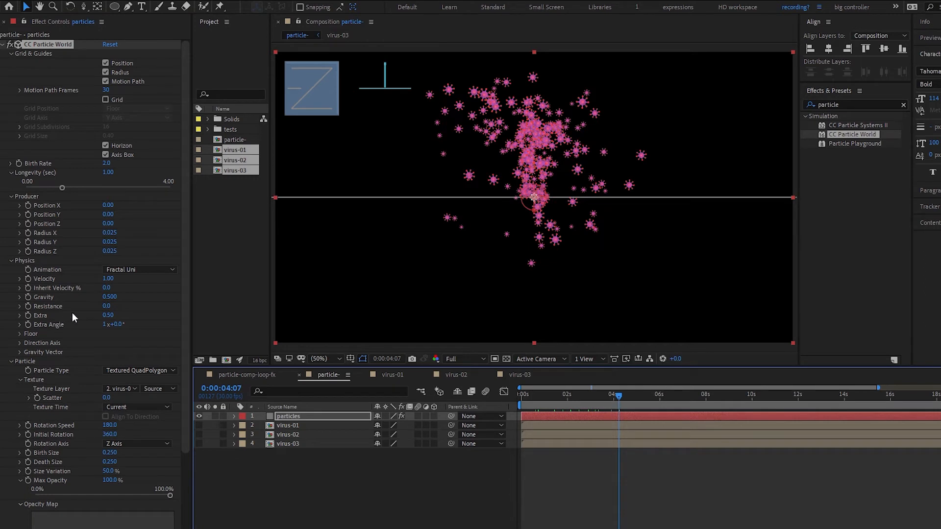
- Set the particles' gravity to 0
left_click(110, 297)
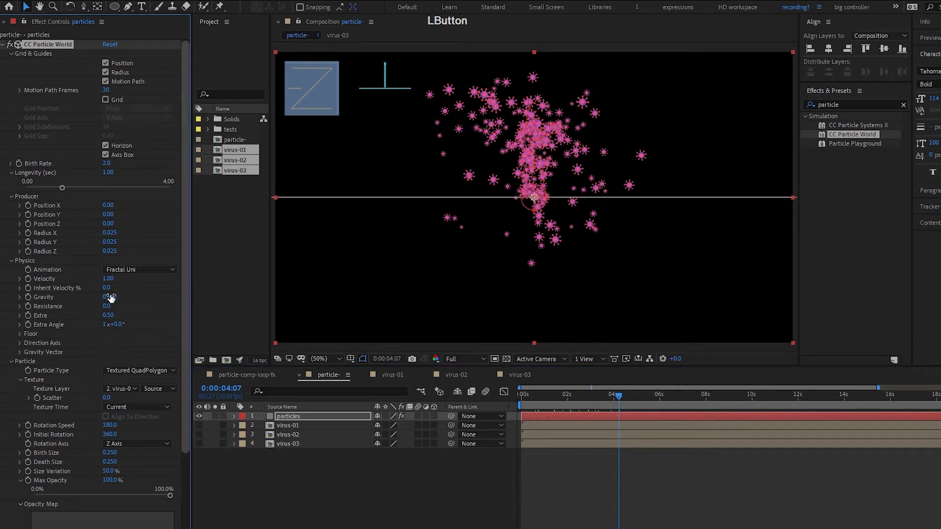
type("0")
key("KP_Enter")
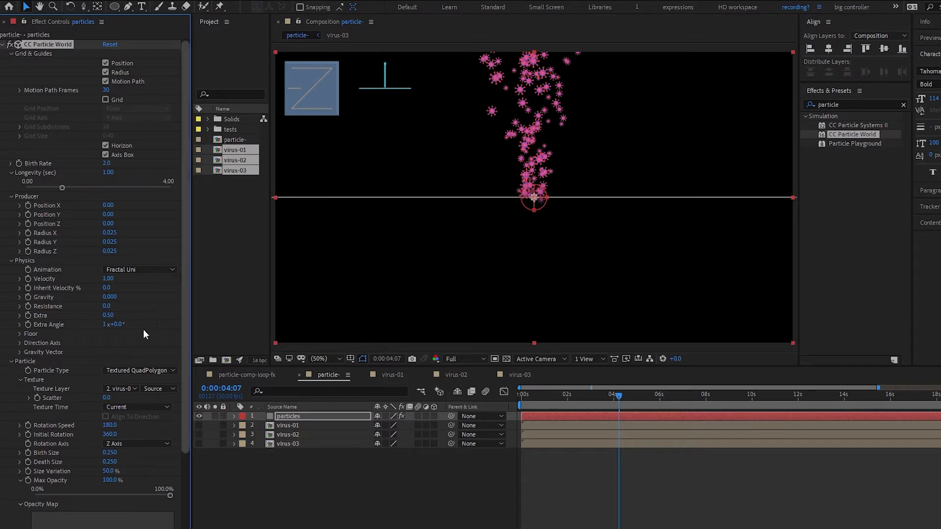
- Set the direction axis to X -1, Y -0.15 and Z -1 and preview the particle flow
left_click(20, 343)
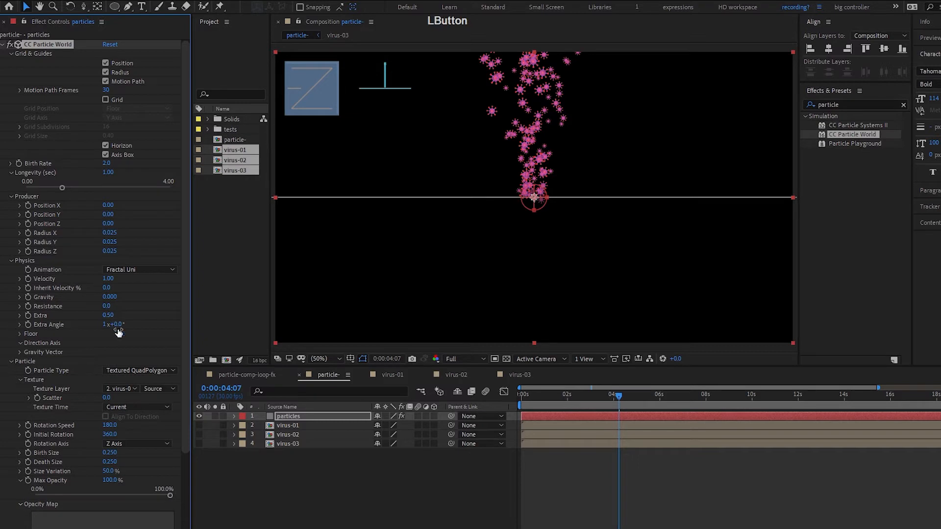
left_click(21, 352)
scroll(49, 346, "down", 1)
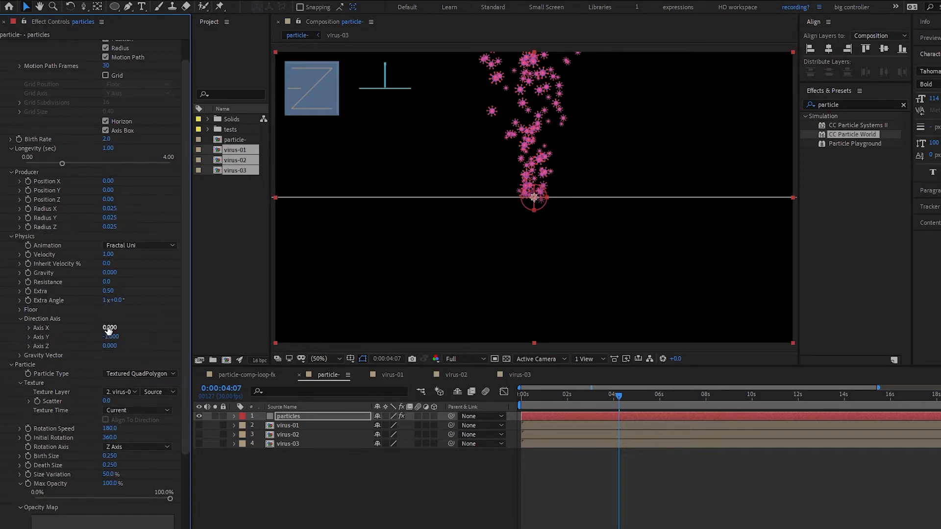
left_click_drag(111, 328, 79, 378)
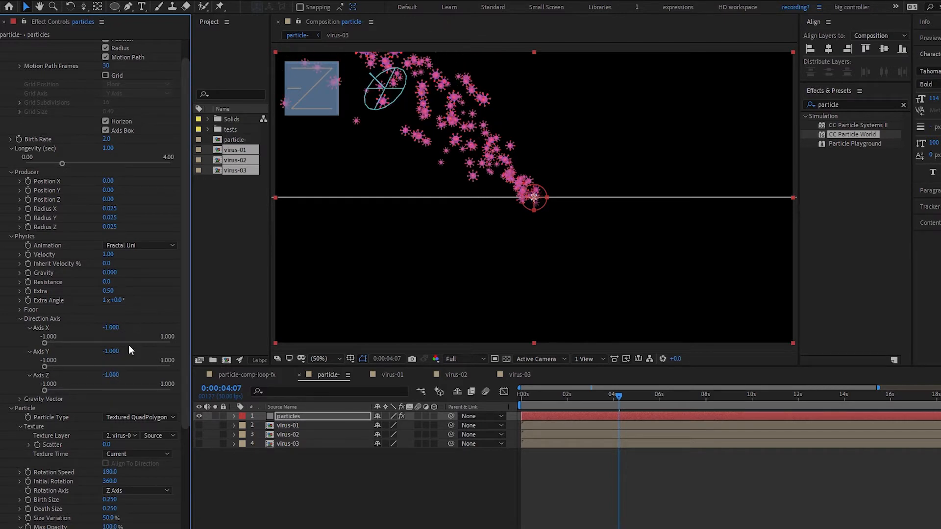
left_click_drag(111, 351, 483, 175)
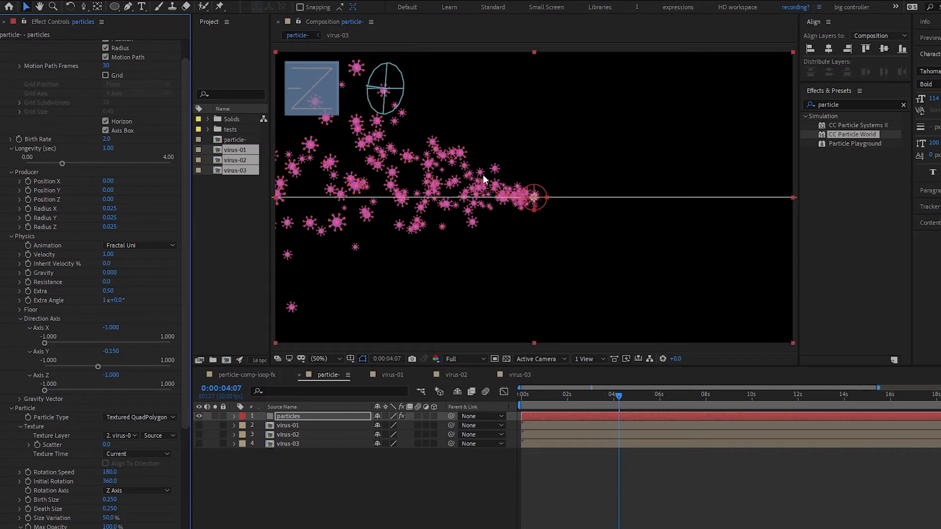
scroll(181, 242, "up", 1)
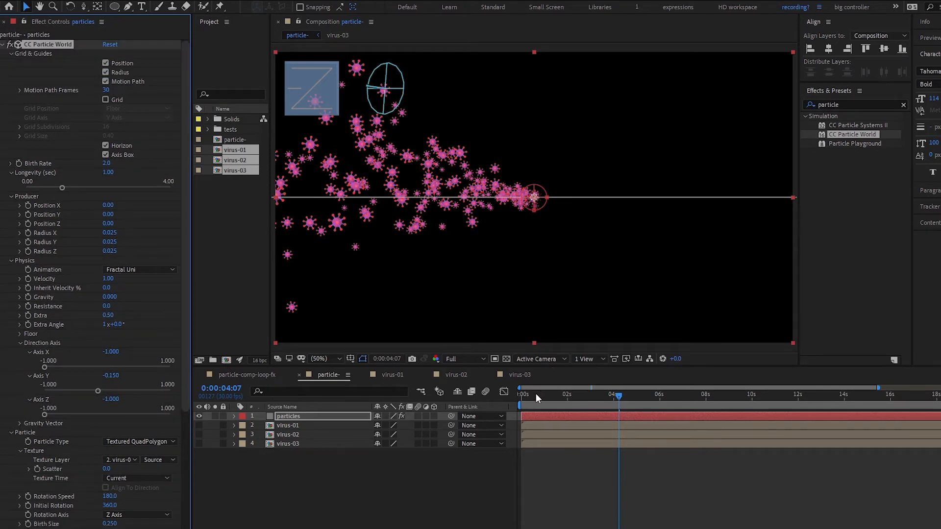
left_click_drag(528, 399, 580, 410)
- Set the particle birth rate to 0.5 and scrub the first seconds to check the density
left_click(111, 164)
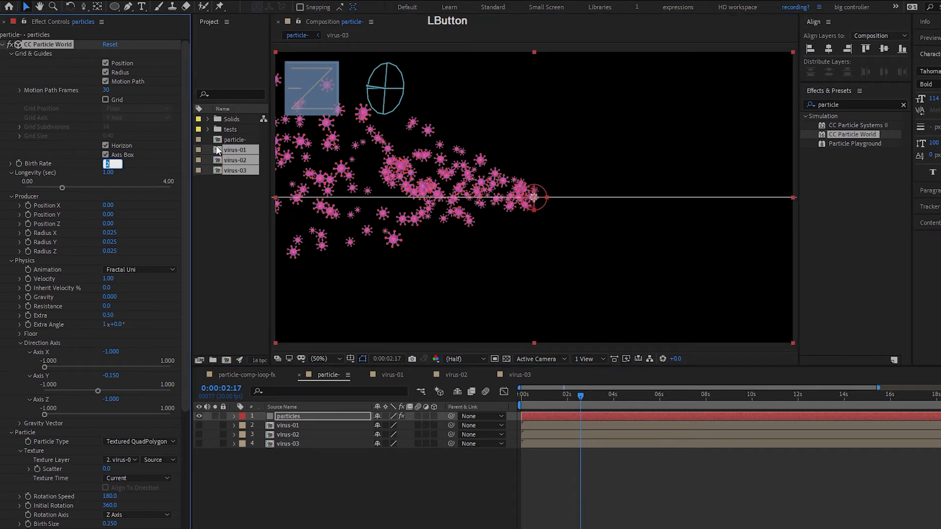
type("0.5")
key("Return")
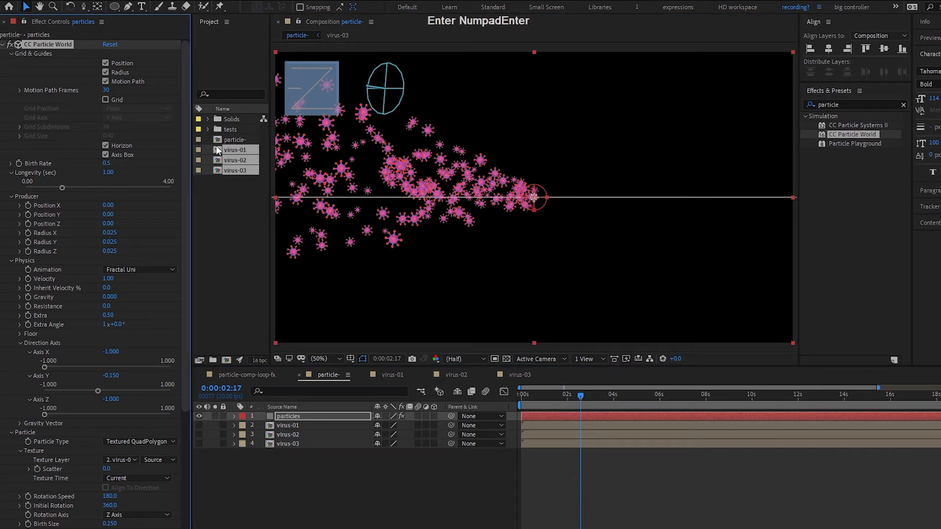
left_click(528, 398)
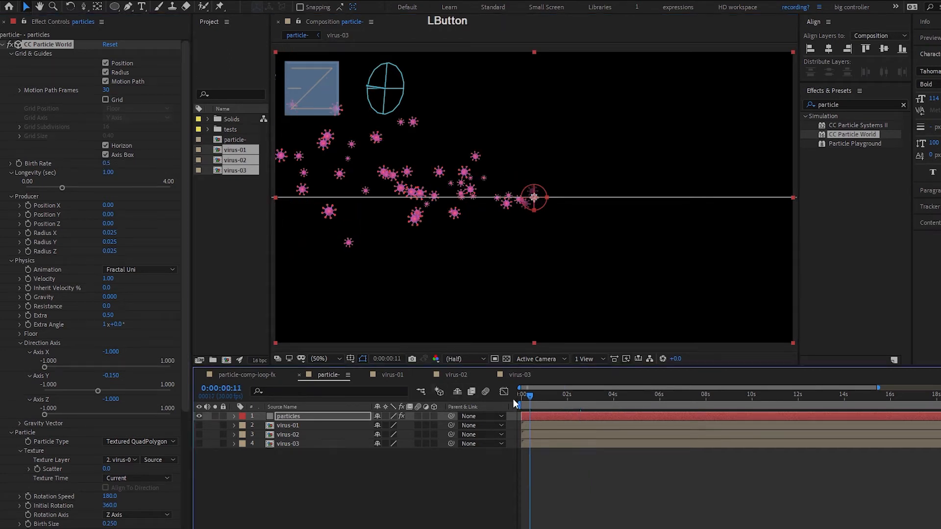
left_click_drag(513, 399, 574, 395)
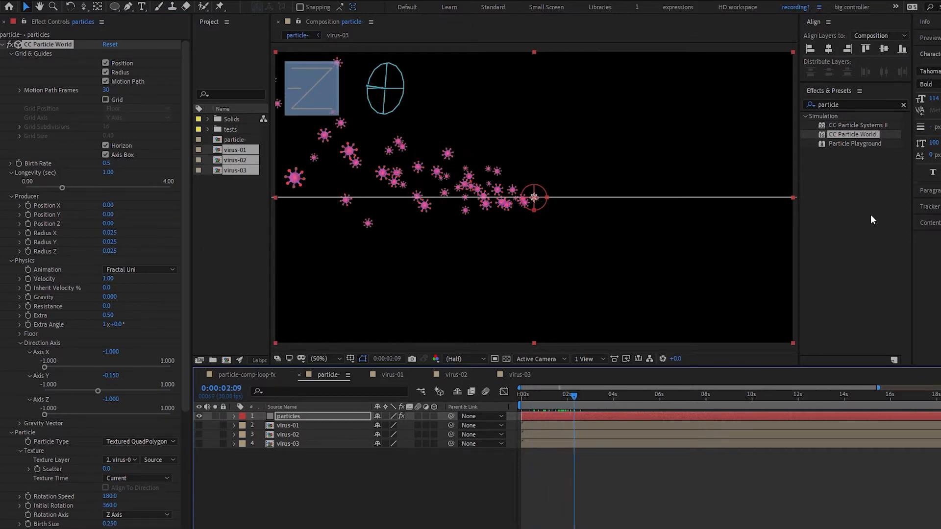
left_click_drag(632, 217, 521, 215)
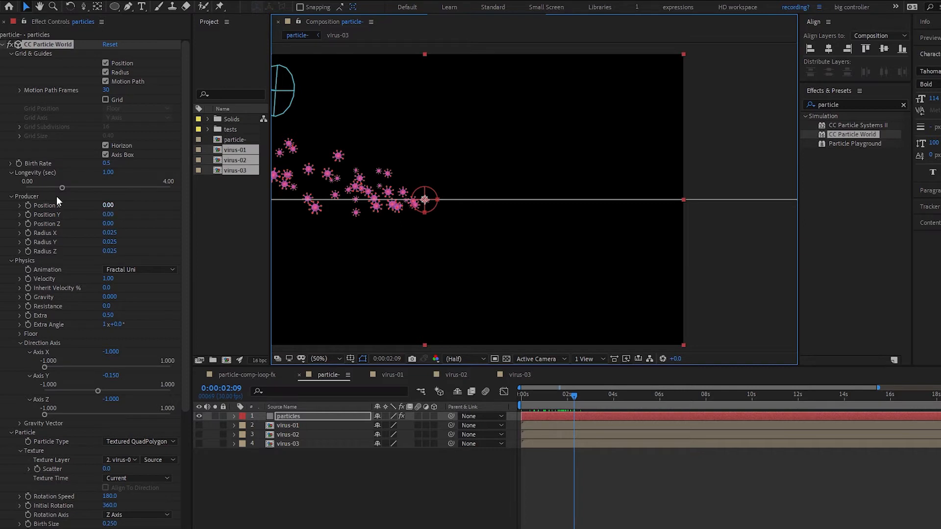
- Set the producer's Position X to 0.74 and play the particle flow from the start
left_click_drag(105, 209, 174, 203)
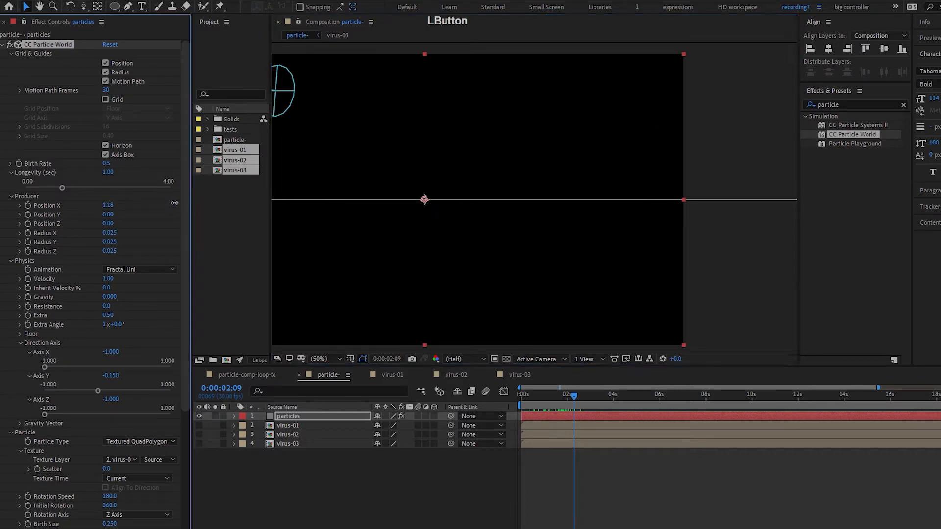
left_click_drag(167, 204, 147, 204)
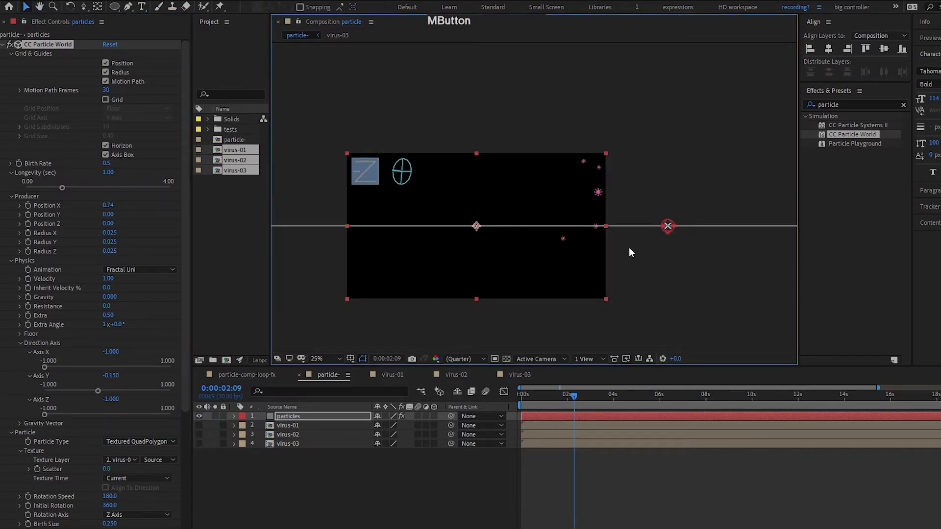
left_click(679, 212)
key("Home")
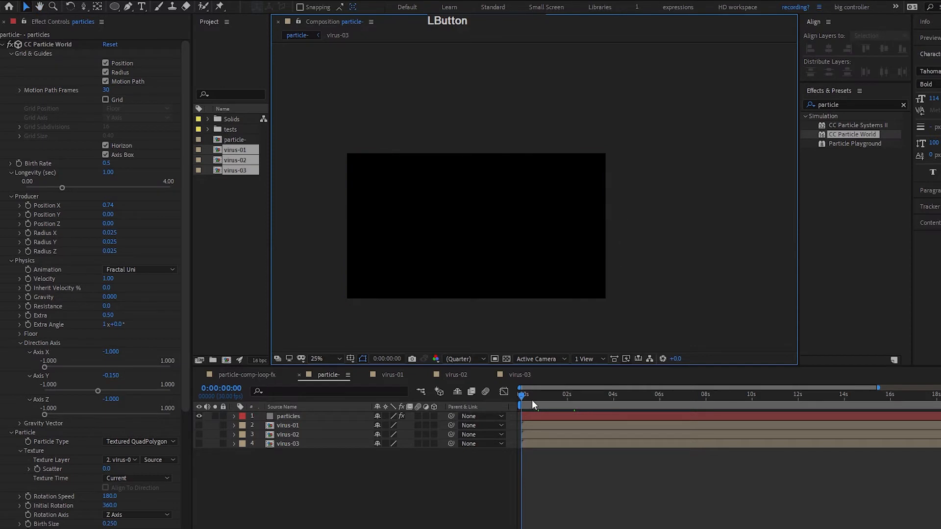
key("space")
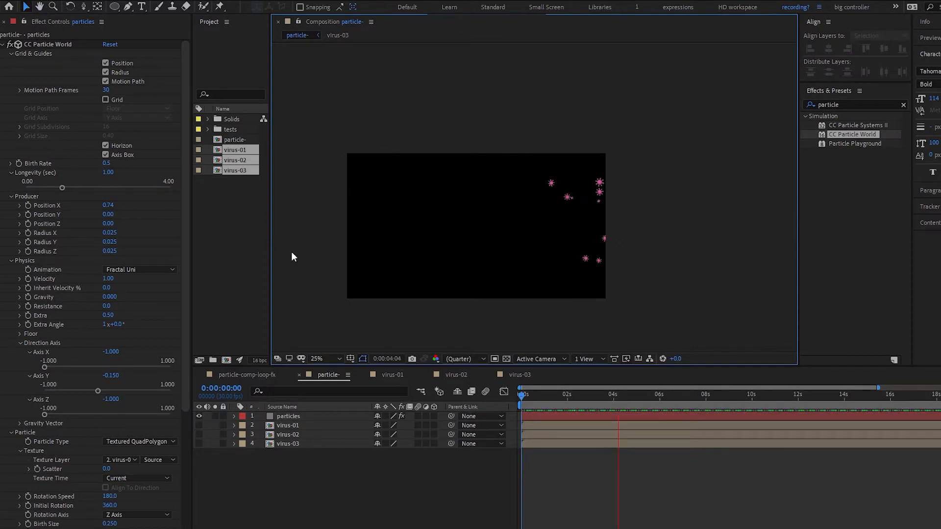
- Set the particle longevity to 15 seconds and check the flow from two to about nineteen seconds
left_click_drag(636, 396, 591, 398)
left_click(108, 172)
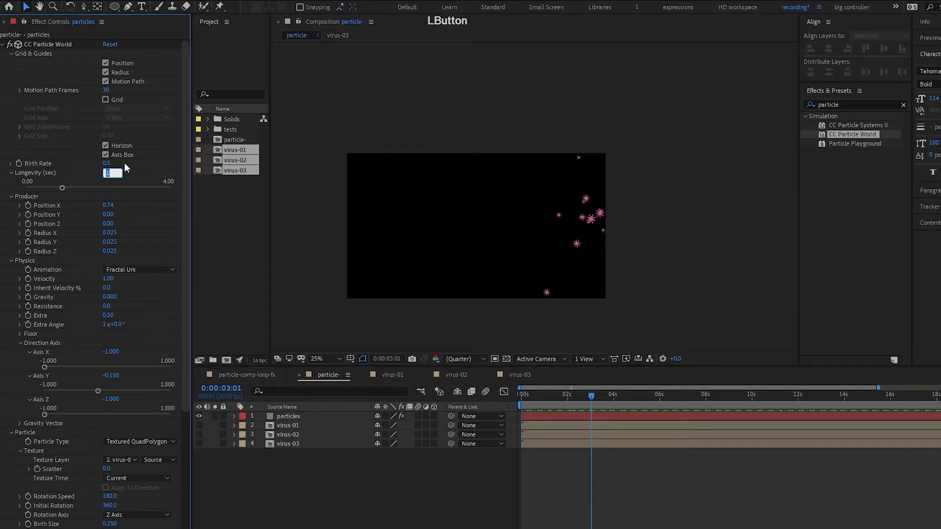
type("15")
key("Return")
left_click(578, 399)
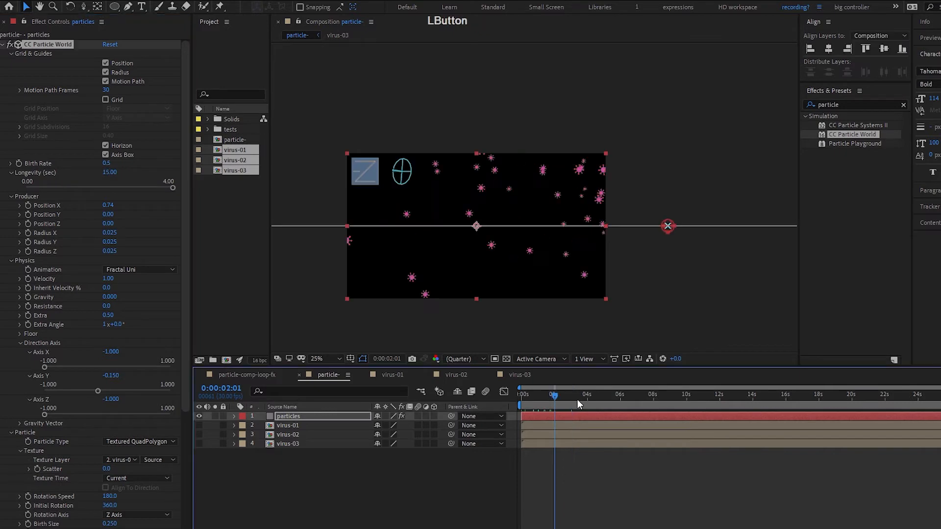
left_click_drag(577, 399, 843, 398)
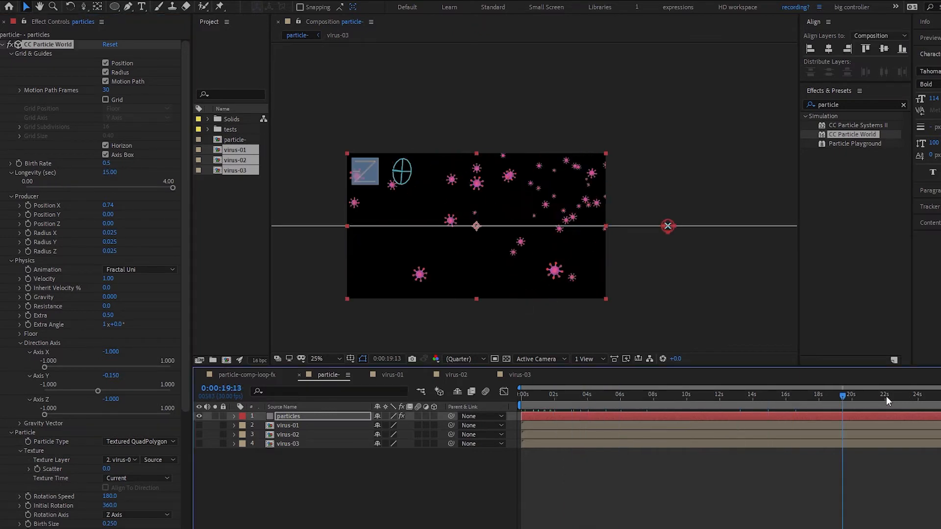
key("space")
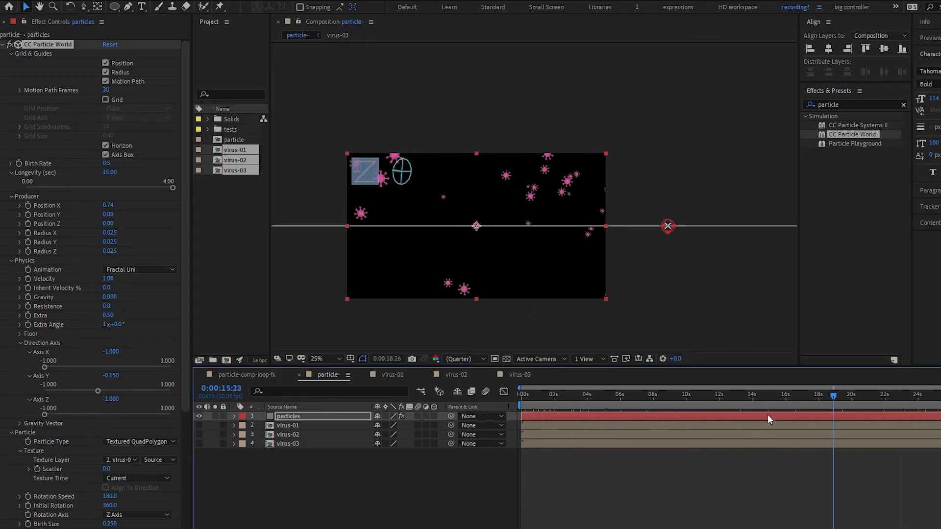
left_click(777, 399)
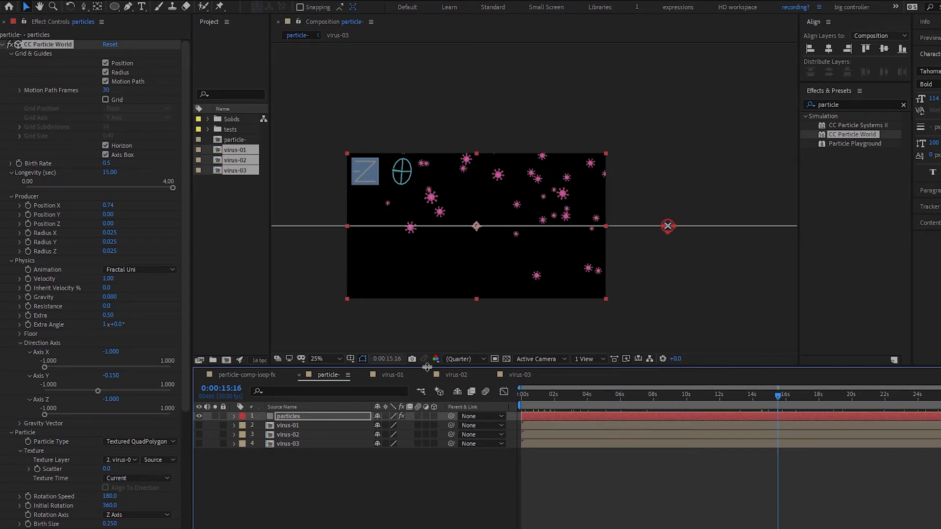
- Set the producer's X, Y and Z radii to 0.1 each
left_click(109, 233)
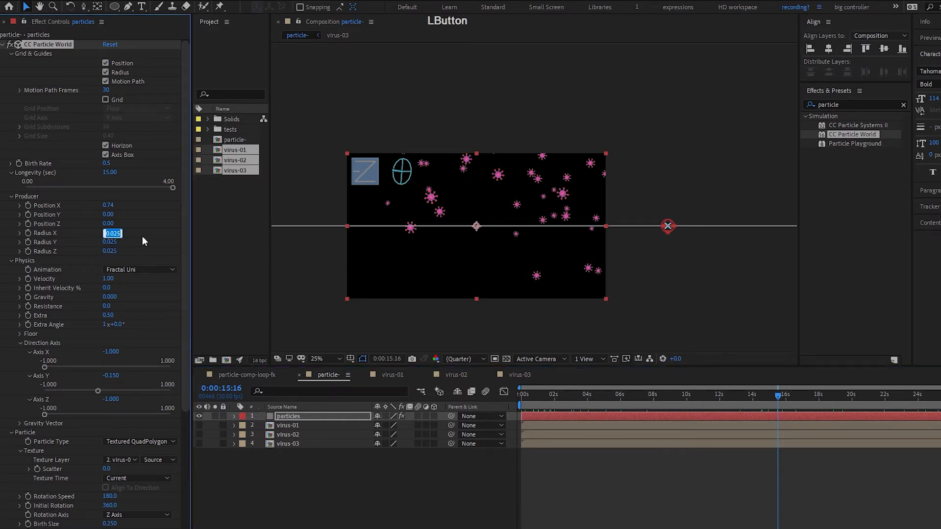
key("Up")
key("Up")
key("Up")
key("Up")
key("Up")
key("Up")
key("Up")
key("Up")
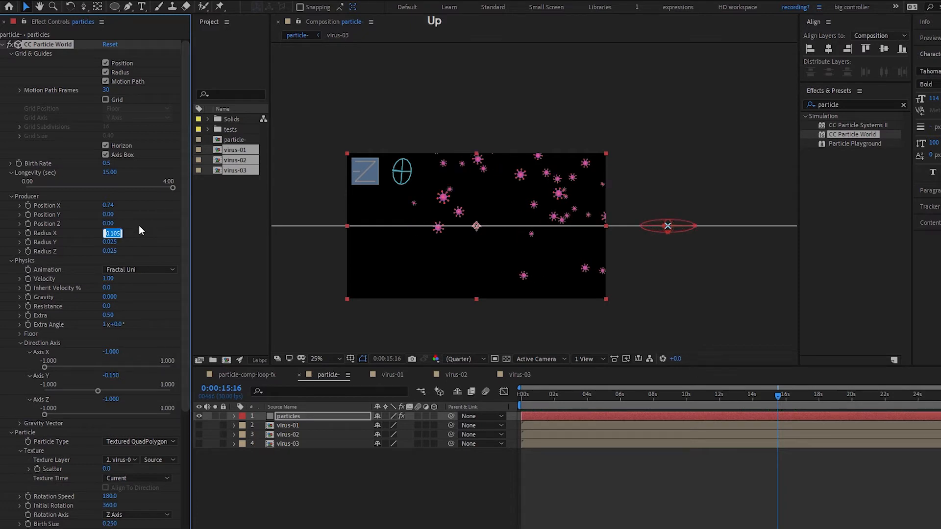
key("BackSpace")
key("ctrl")
key("Tab")
key("ctrl")
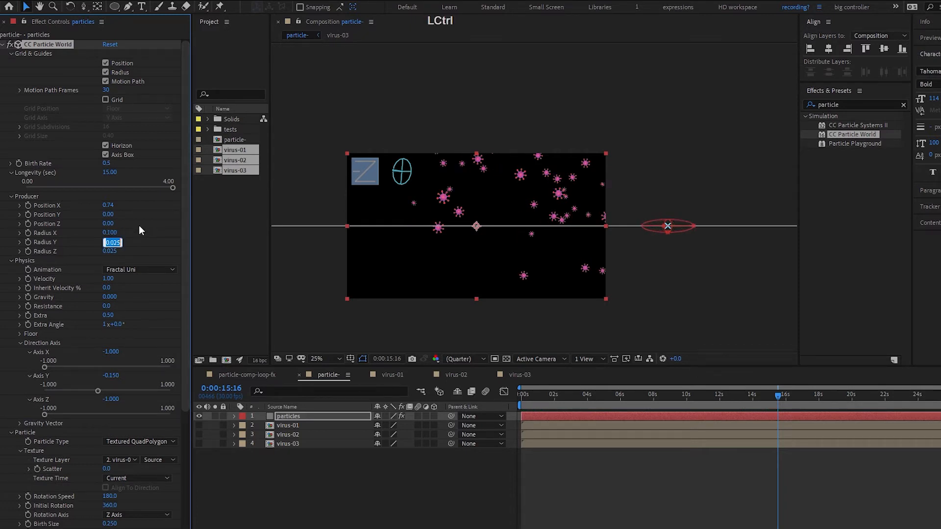
type("0.1")
key("Tab")
type("0.1")
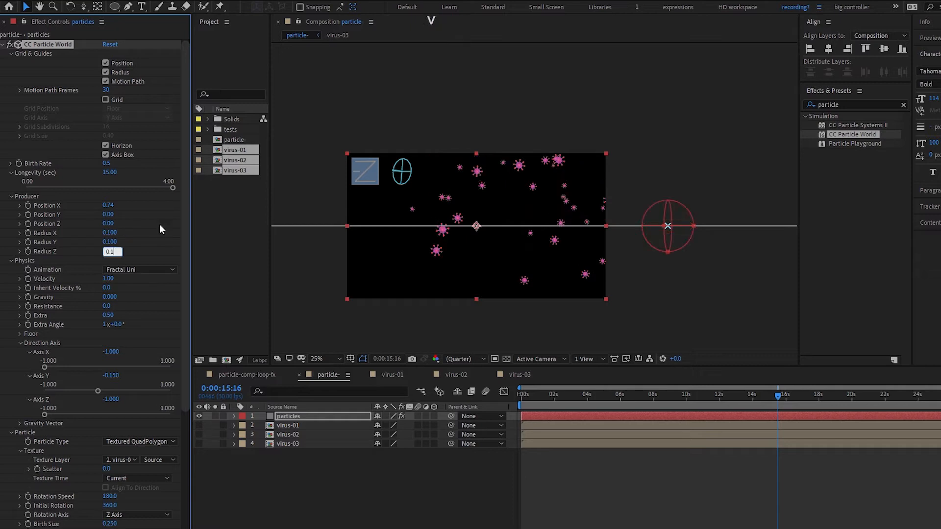
left_click(176, 232)
- Add a birth rate keyframe of 0.5 at 0:00:15:00 and reveal it on the particles layer
left_click(769, 397)
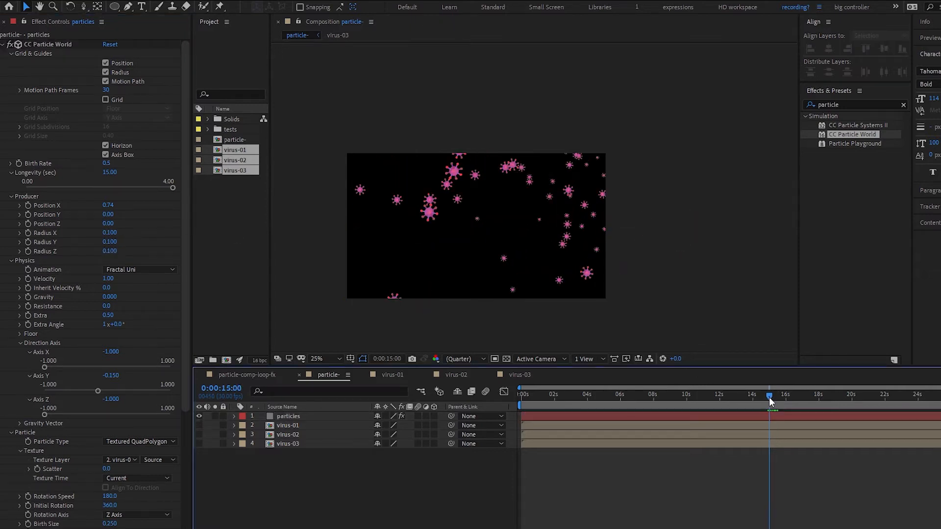
key("Page_Down")
key("Page_Up")
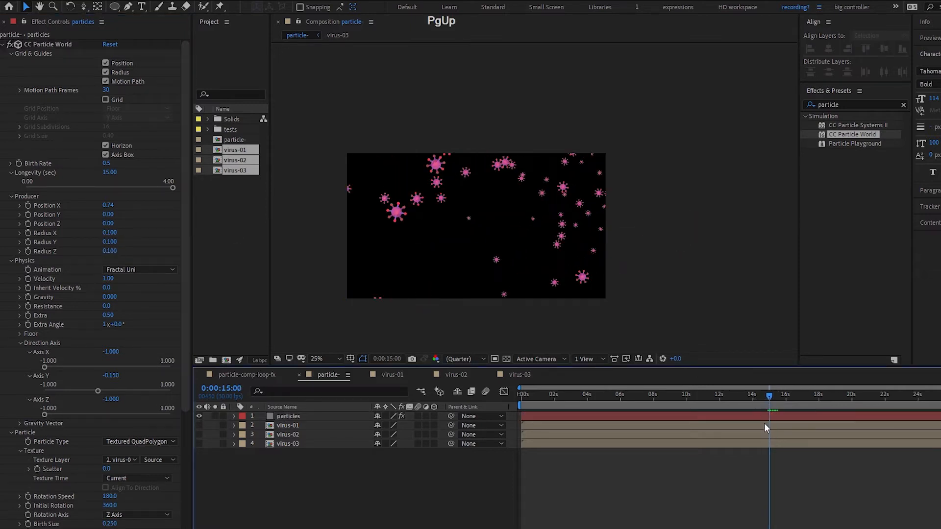
left_click(18, 165)
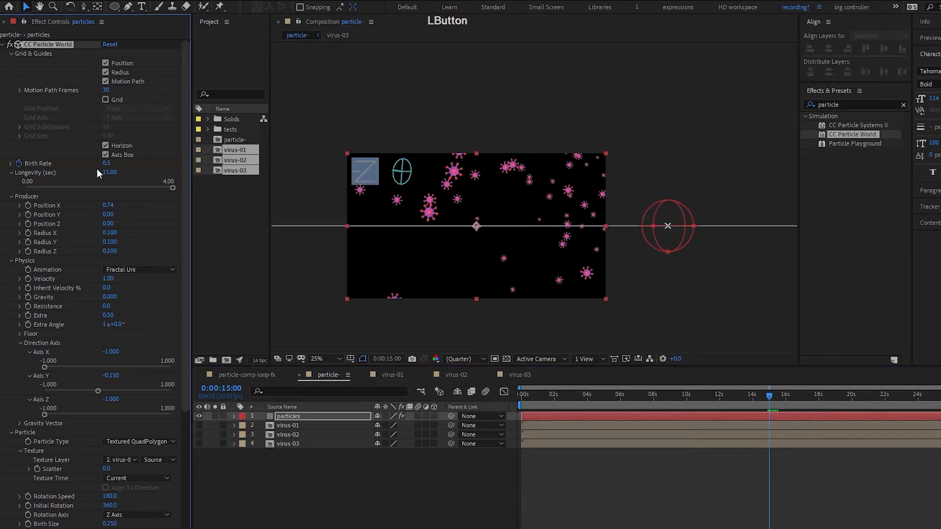
key("u")
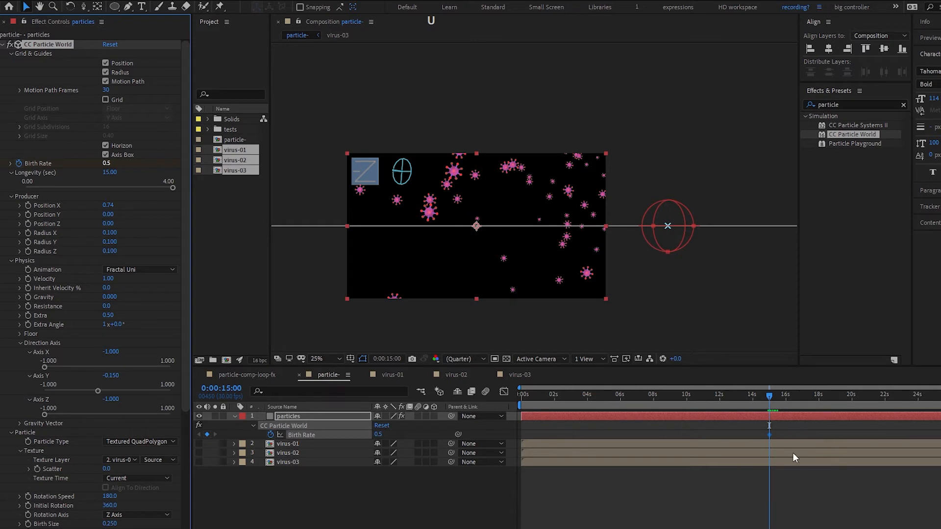
- Keyframe the birth rate to 0 at 0:00:16:00 and scrub through the surrounding seconds to check it
left_click(788, 396)
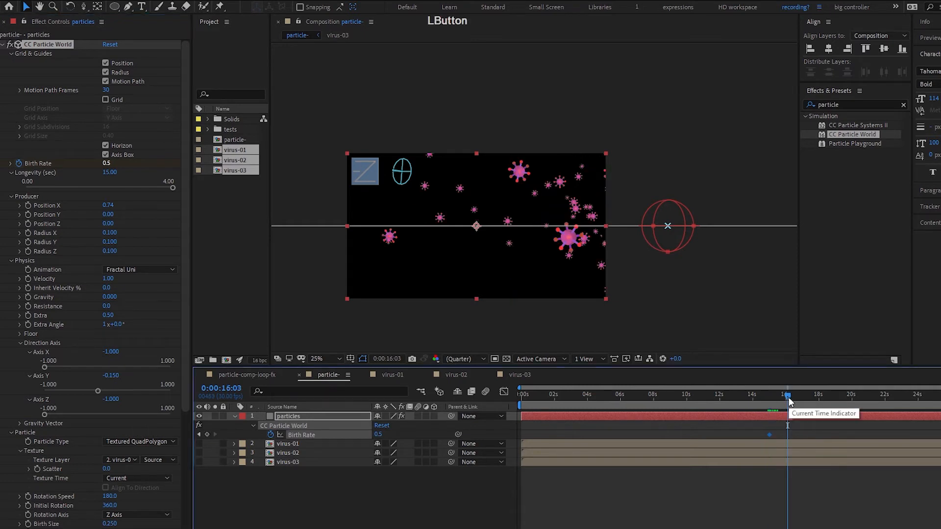
key("Page_Up")
key("Page_Up")
key("Page_Up")
left_click(106, 165)
type("0")
key("KP_Enter")
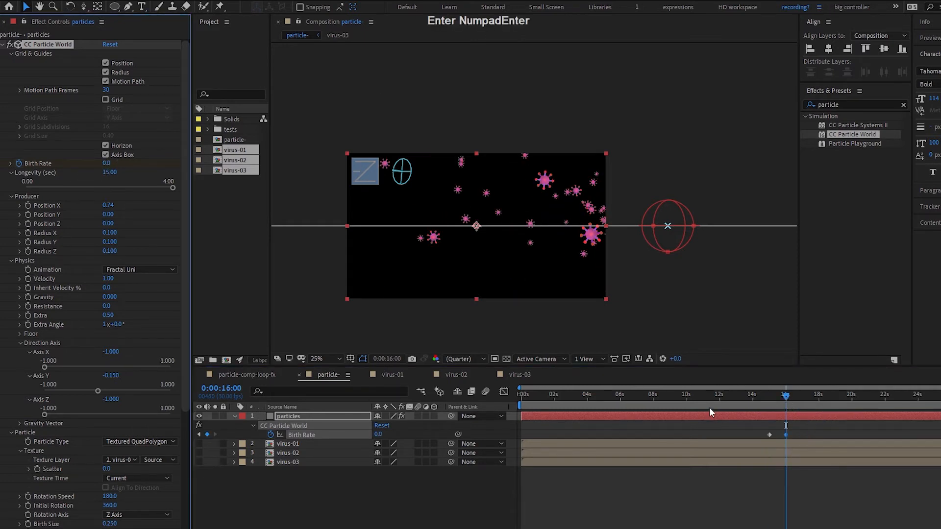
left_click_drag(773, 394, 692, 397)
left_click_drag(775, 396, 861, 393)
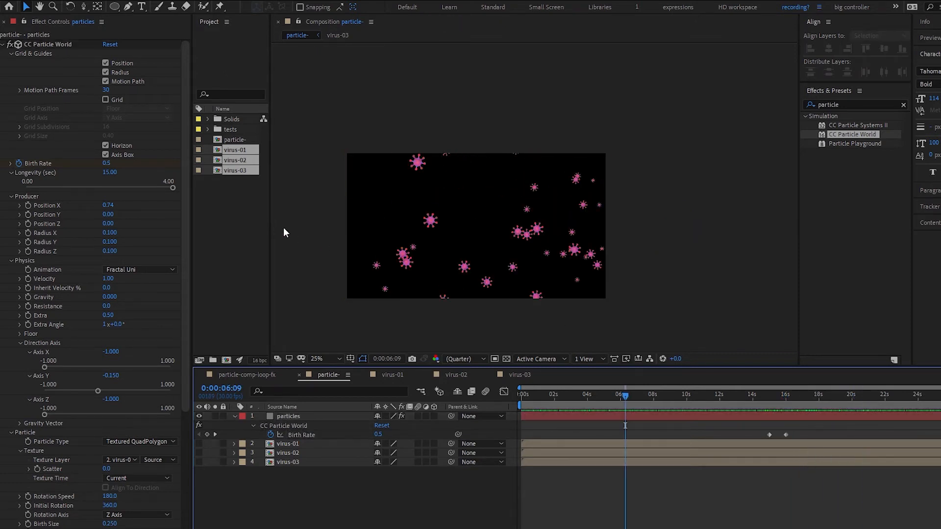
- Set the producer's Position Z to 0.40 and Position X to 0.95
left_click_drag(108, 226, 130, 224)
left_click(111, 224)
left_click(134, 223)
left_click(111, 206)
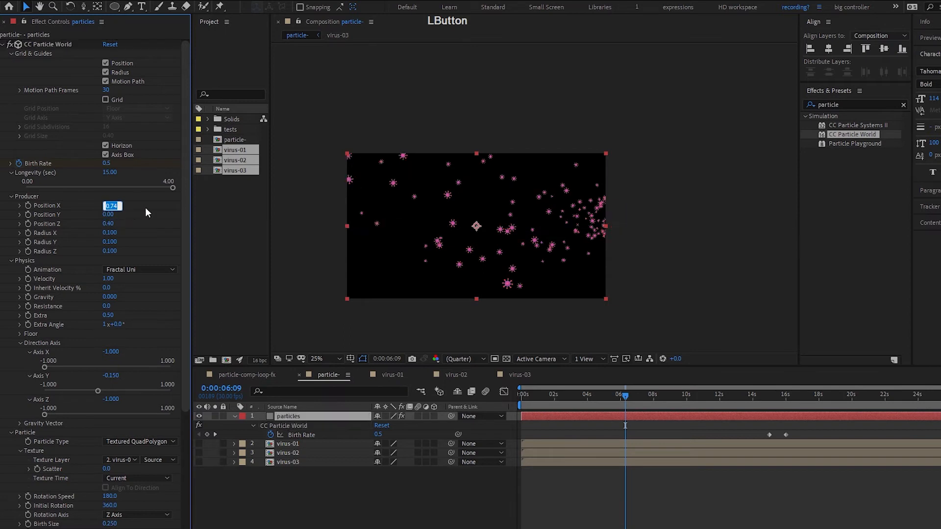
left_click(145, 208)
mouse_move(113, 209)
left_mouse_down()
mouse_move(124, 206)
mouse_move(122, 228)
mouse_move(117, 206)
left_mouse_up()
- Lower the birth rate keyframe at 0:00:15:00 to 0.3
left_click_drag(625, 396, 770, 433)
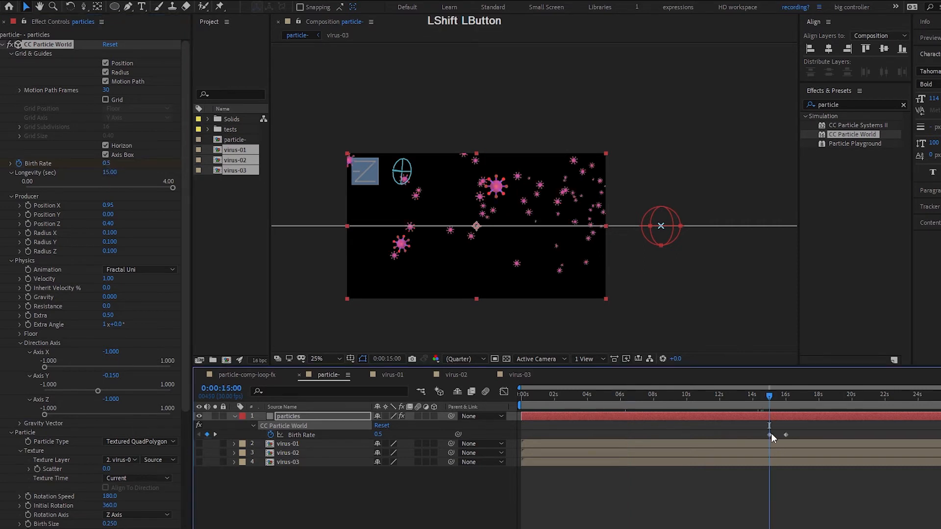
left_click(109, 164)
key("Down")
key("Down")
key("Down")
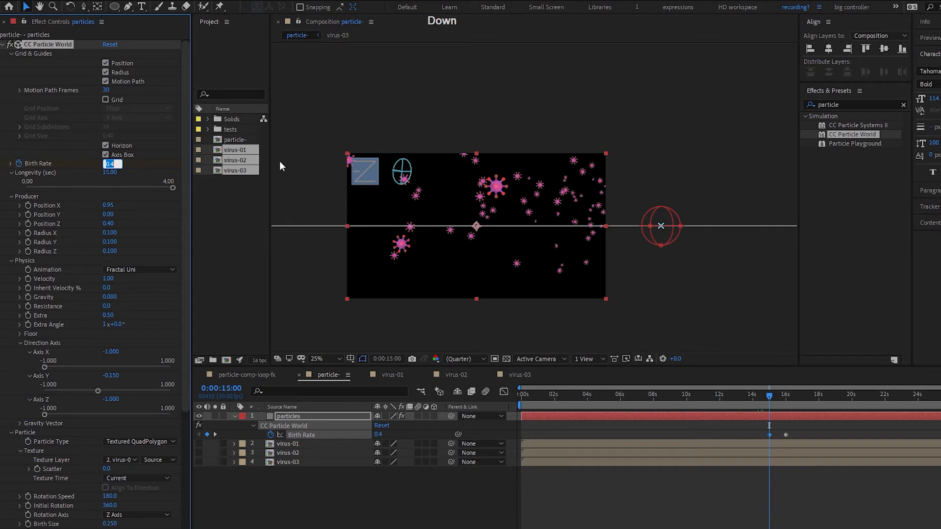
key("Up")
key("KP_Enter")
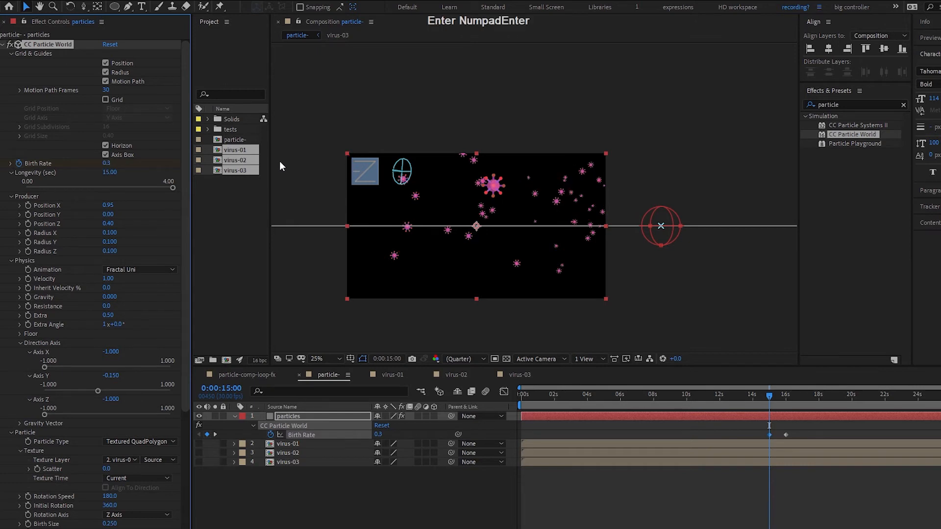
- Set the particles' velocity to 0.20
left_click(109, 279)
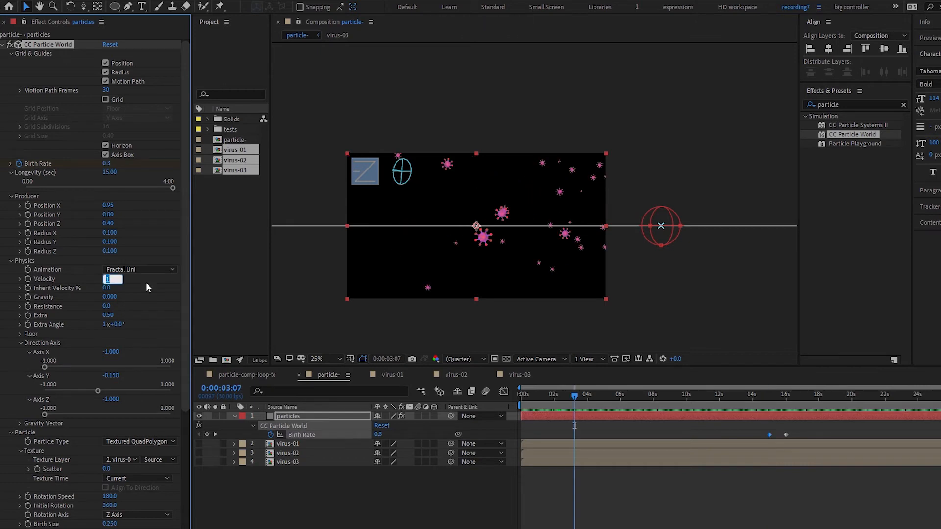
key("Down")
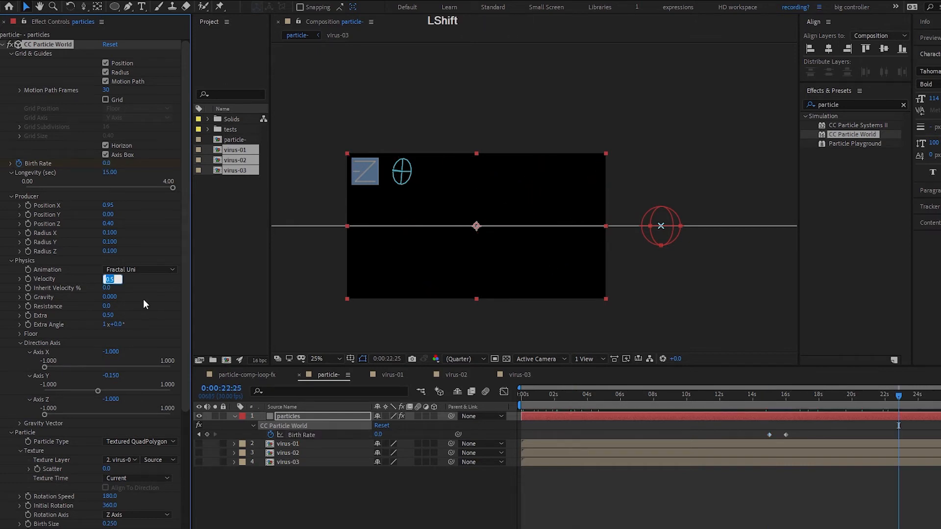
key("shift+Down")
left_click(177, 277)
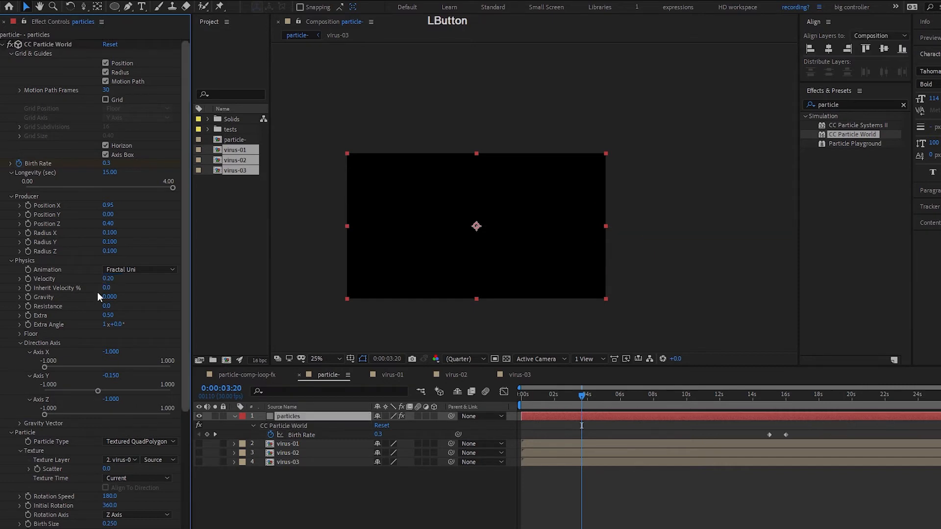
- Set the physics Extra value and Extra Angle to 0 and scrub the early seconds to check the motion
left_click(109, 316)
type("0")
key("Return")
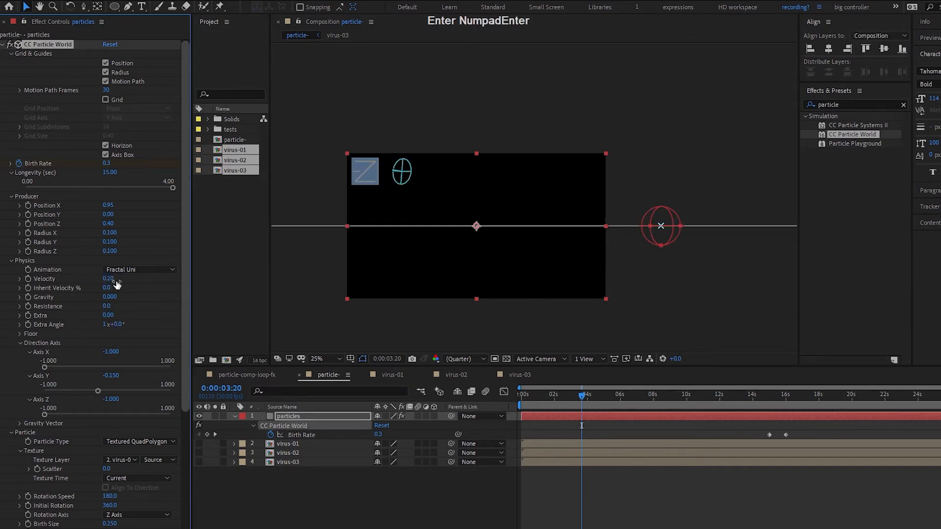
left_click(104, 324)
type("0")
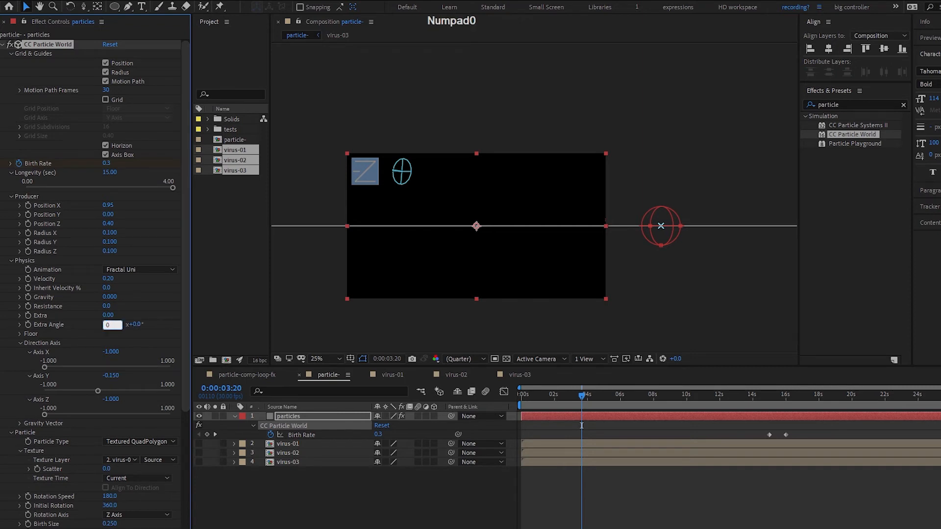
left_click_drag(652, 395, 547, 428)
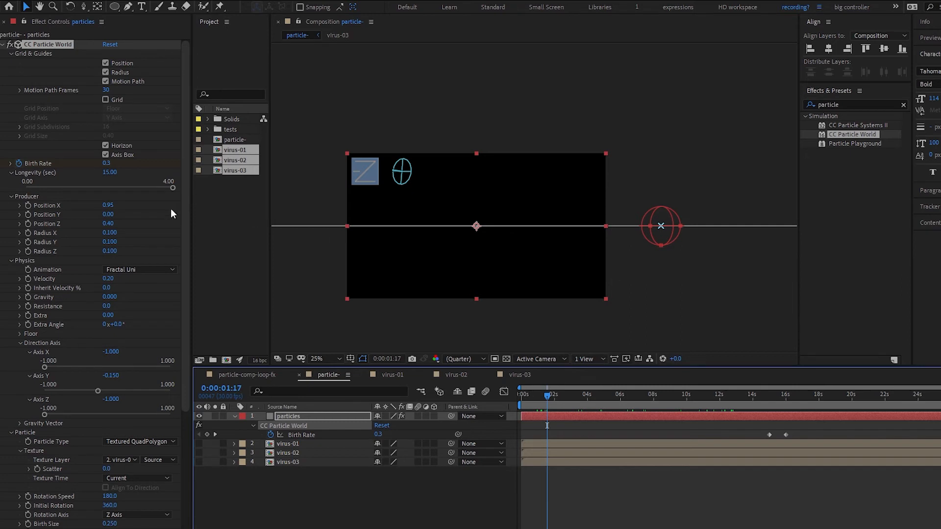
- Set the producer's Position X to 0.85
left_click(108, 206)
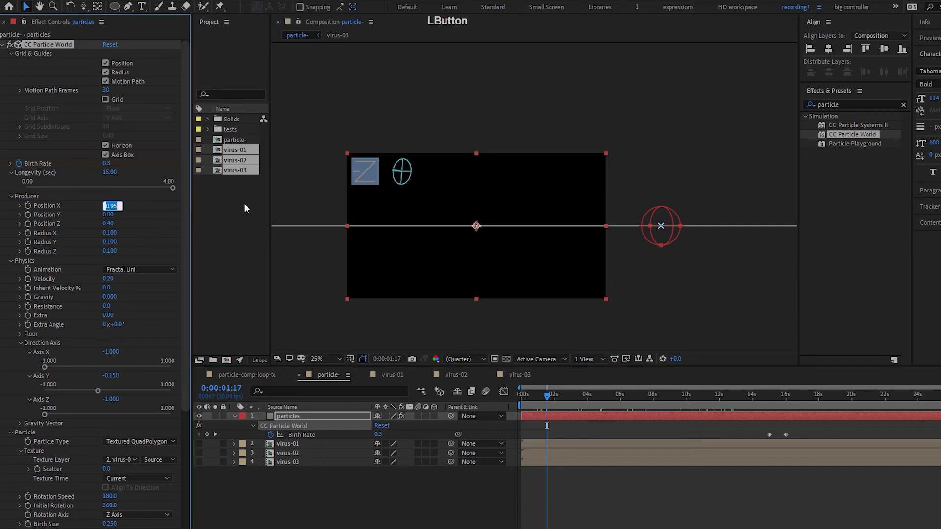
key("shift+Down")
key("shift+Down")
key("shift+Up")
key("shift+Down")
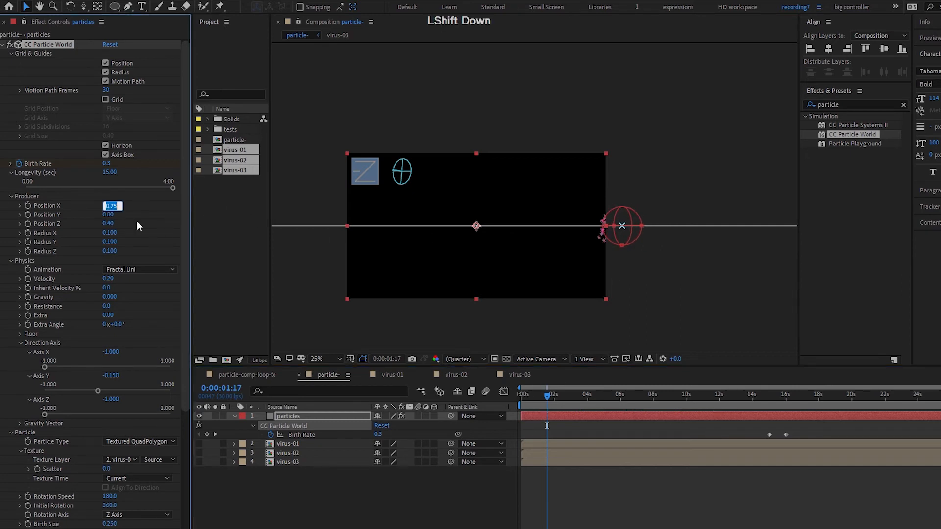
key("shift+Up")
left_click(137, 225)
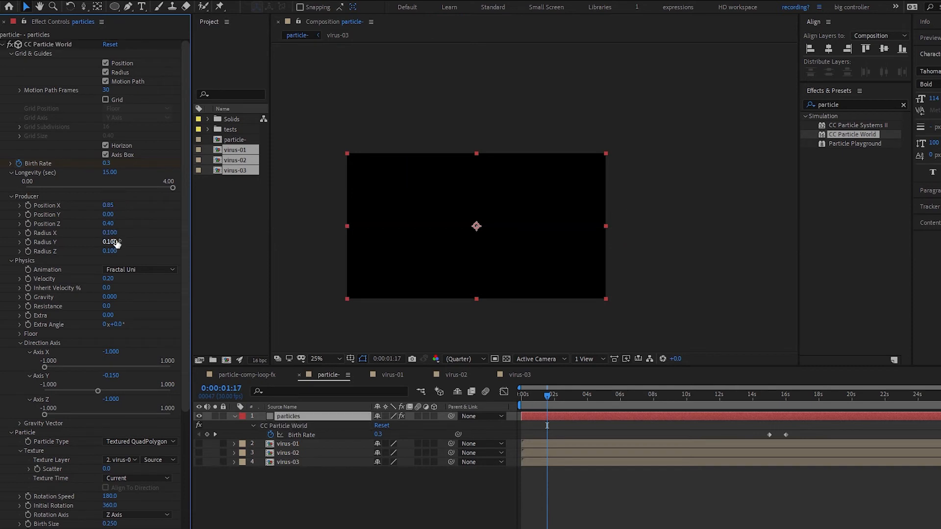
- Enlarge the producer's X, Y and Z radii to 0.2 each
left_click(111, 234)
key("shift+Up")
key("Tab")
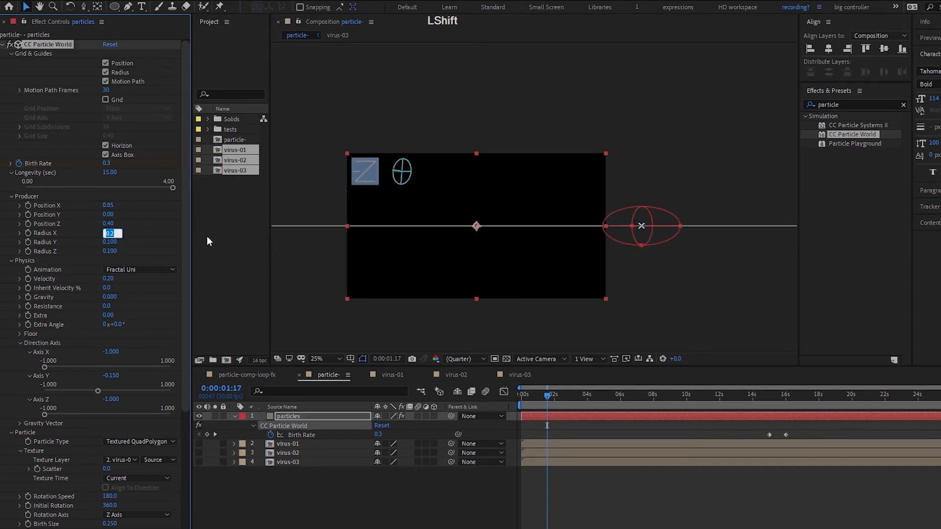
key("shift+Up")
key("Tab")
key("shift+Up")
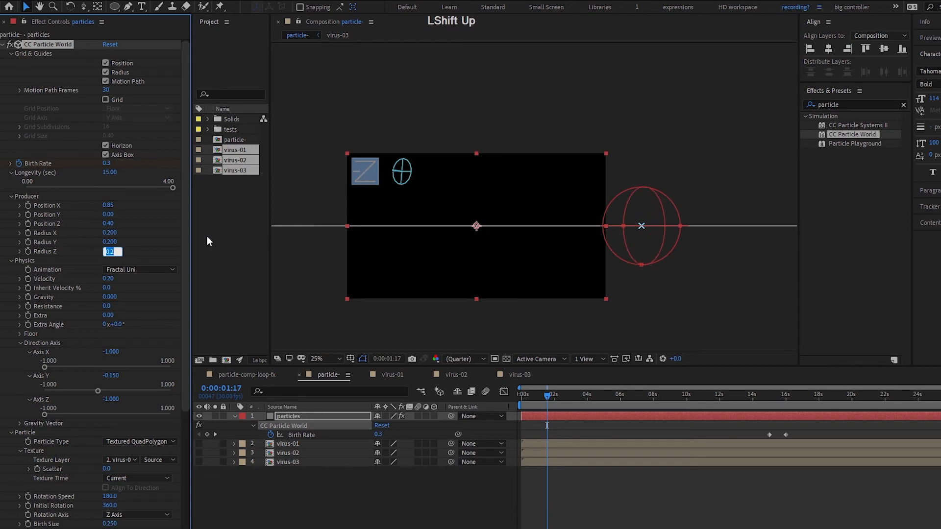
- Scrub the first ten seconds to check the stream, and set the producer's Position X to 1.03
key("KP_Enter")
left_click(517, 405)
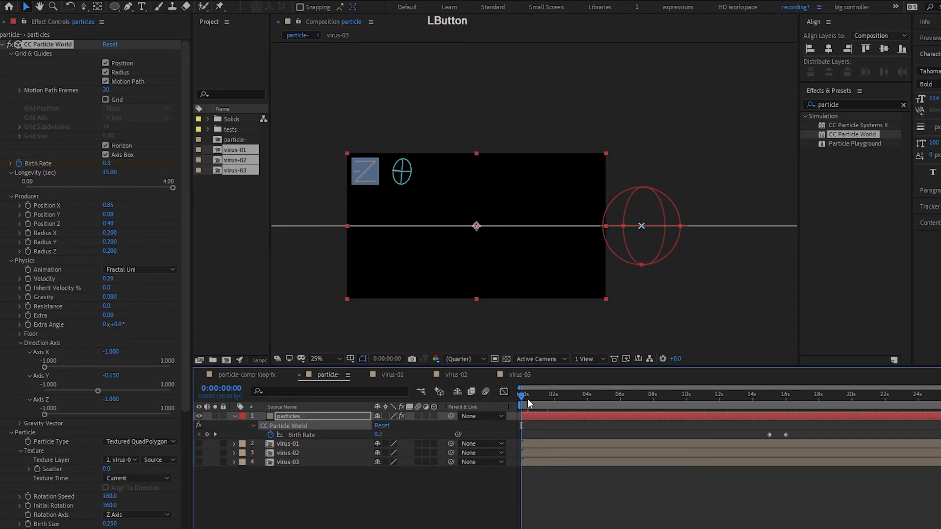
left_click_drag(527, 398, 681, 395)
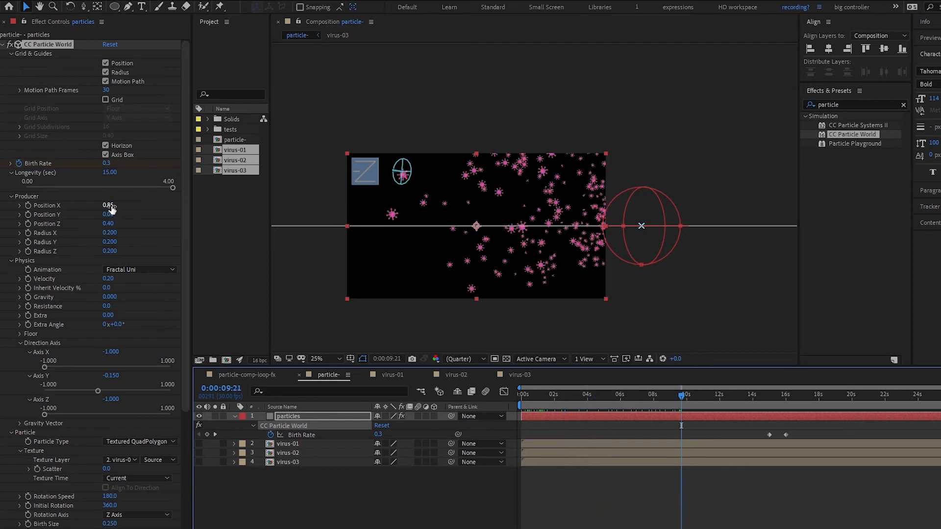
left_click_drag(112, 208, 121, 207)
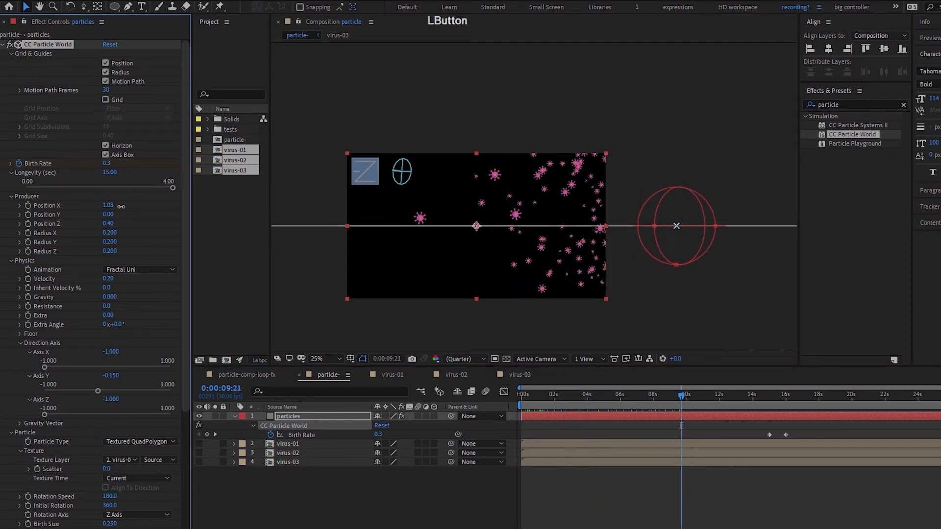
- Check the particles near the composition's end and move both Birth Rate keyframes later, to about 16 and 17 seconds
left_click_drag(855, 395, 940, 395)
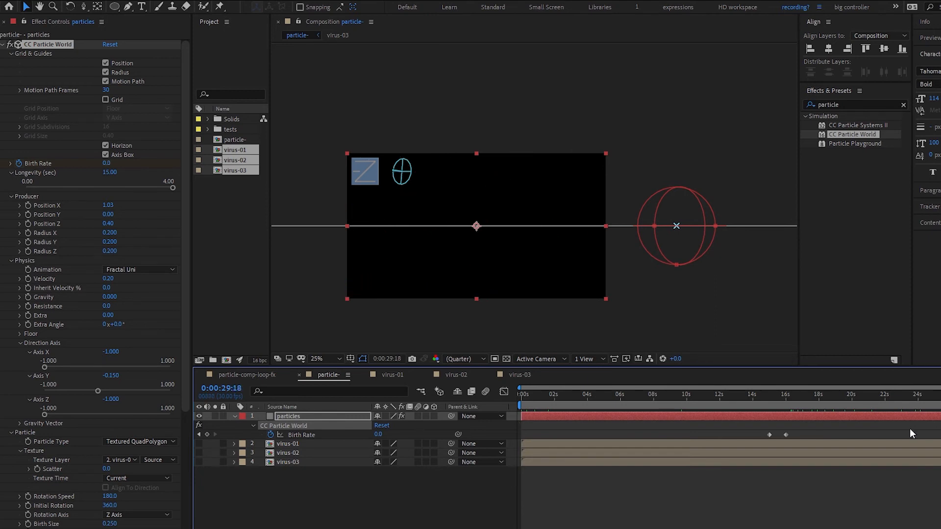
mouse_move(801, 427)
left_mouse_down()
mouse_move(762, 440)
mouse_move(798, 434)
left_mouse_up()
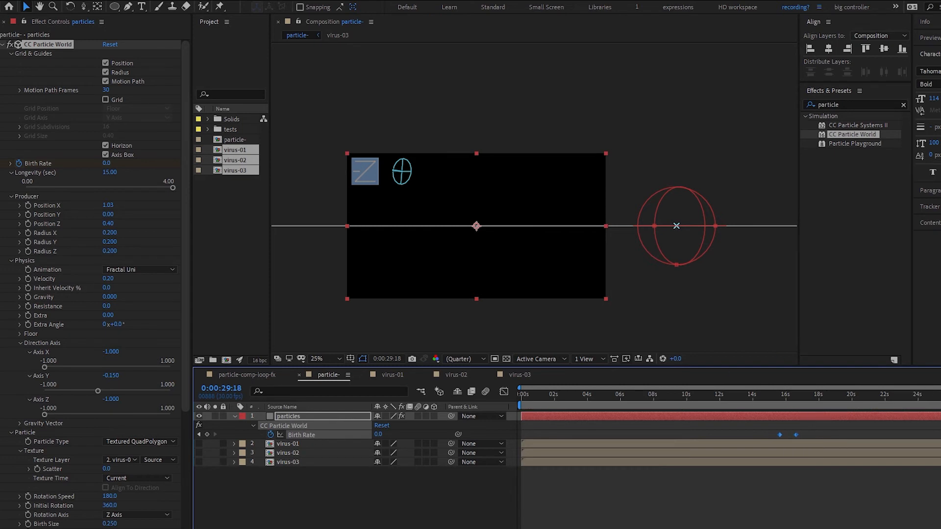
left_click(940, 394)
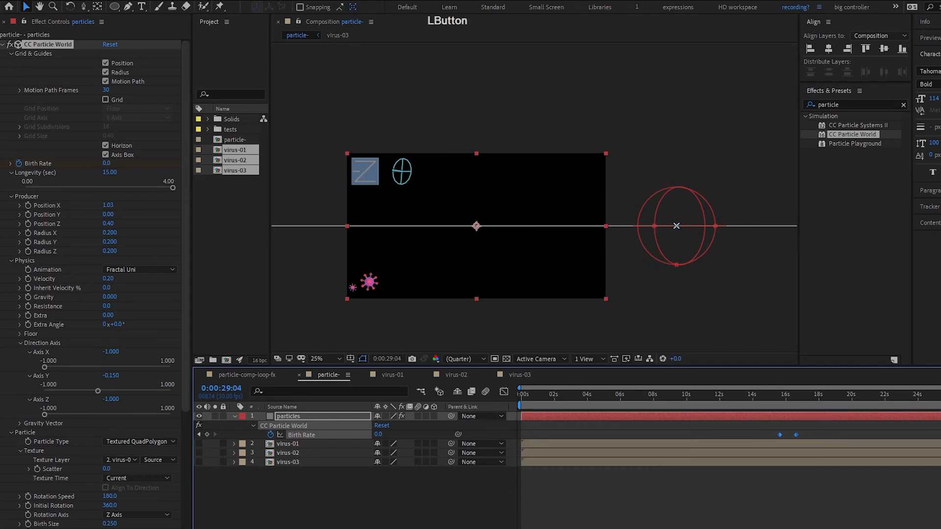
left_click_drag(940, 394, 940, 394)
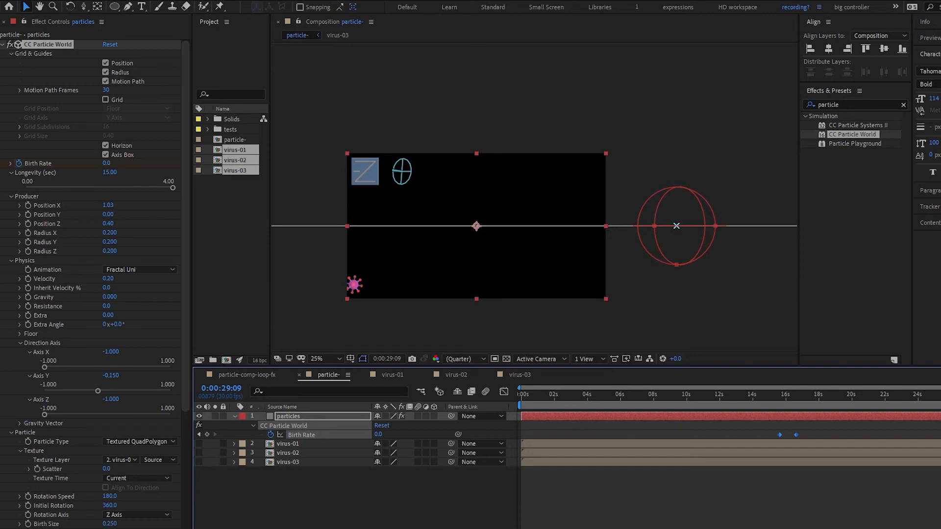
left_click_drag(796, 435, 797, 434)
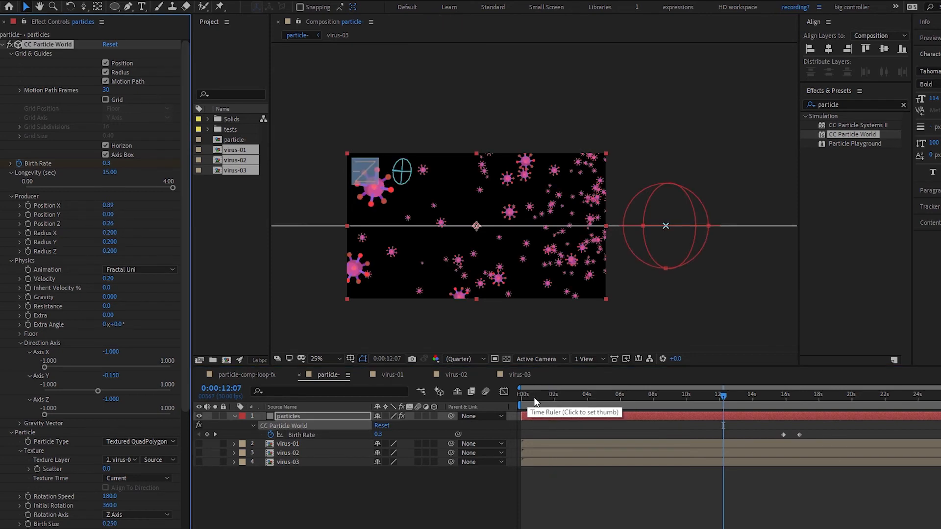
- Enlarge the producer's Radius Y and Radius Z to 0.4 each
left_click_drag(530, 402, 566, 400)
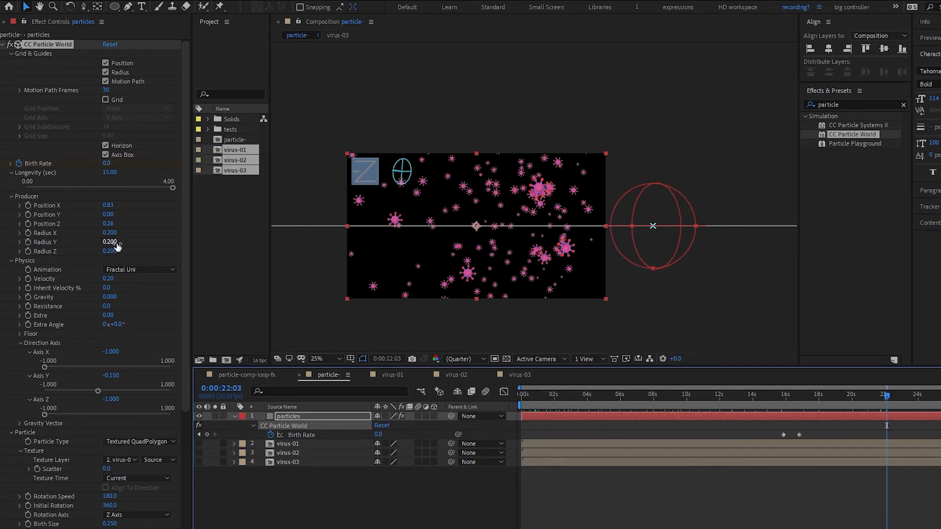
left_click_drag(114, 243, 114, 242)
left_click(114, 244)
key("shift+Up")
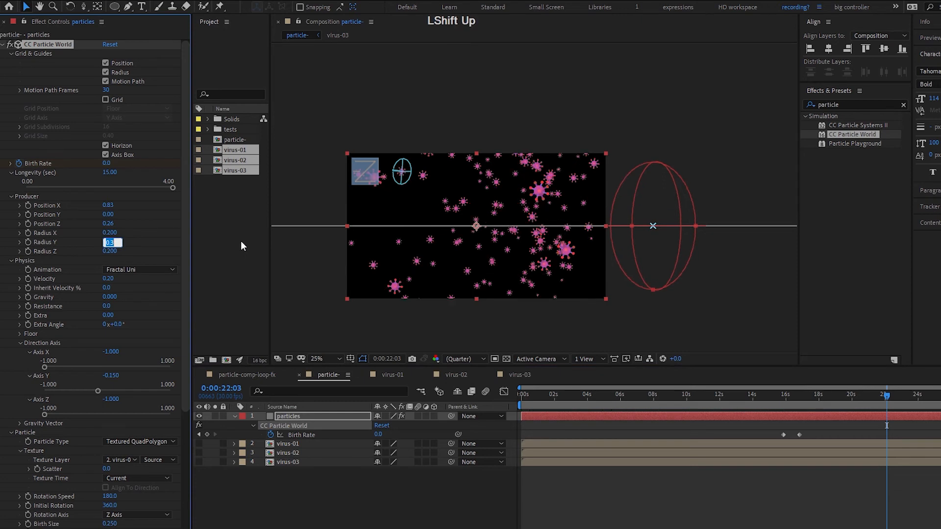
key("shift+Up")
left_click(115, 252)
key("shift+Up")
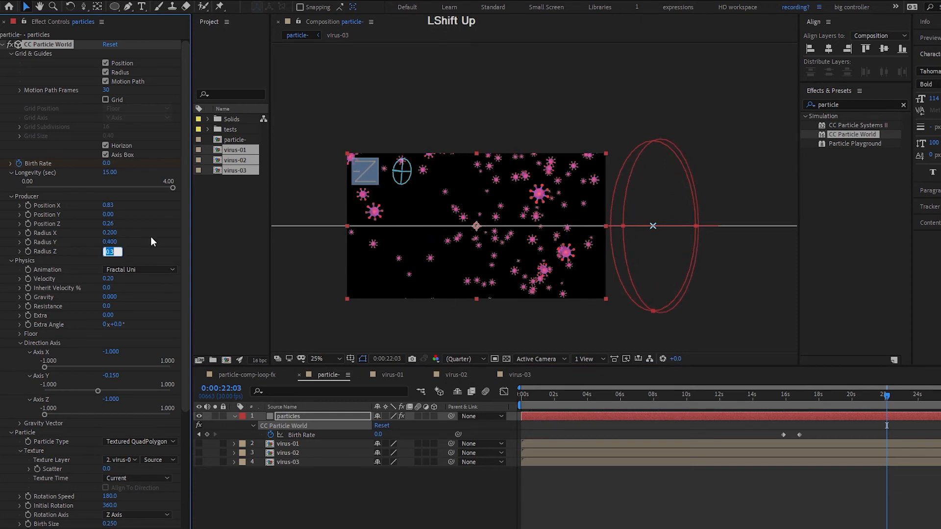
key("shift+Up")
- Scrub through to the composition's end and move both Birth Rate keyframes to about 17.5 and 18.5 seconds
left_click_drag(513, 403, 802, 413)
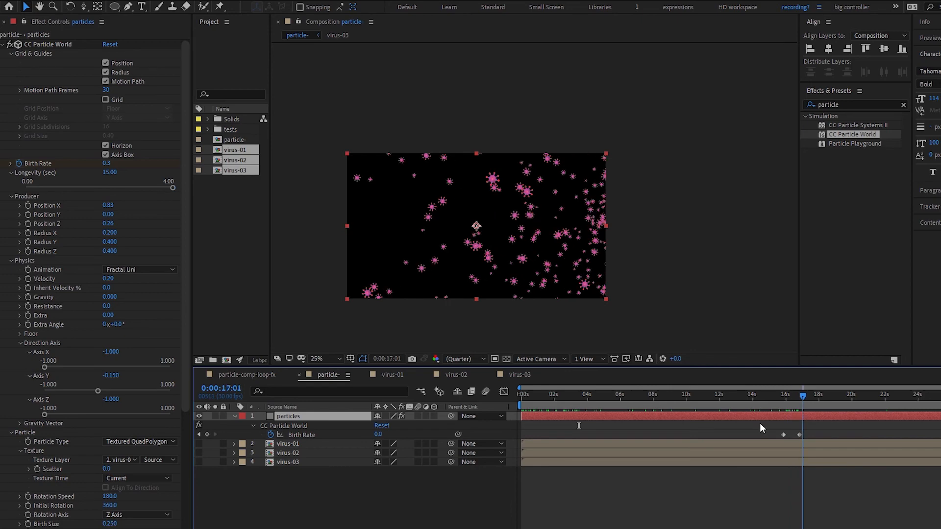
left_click(834, 396)
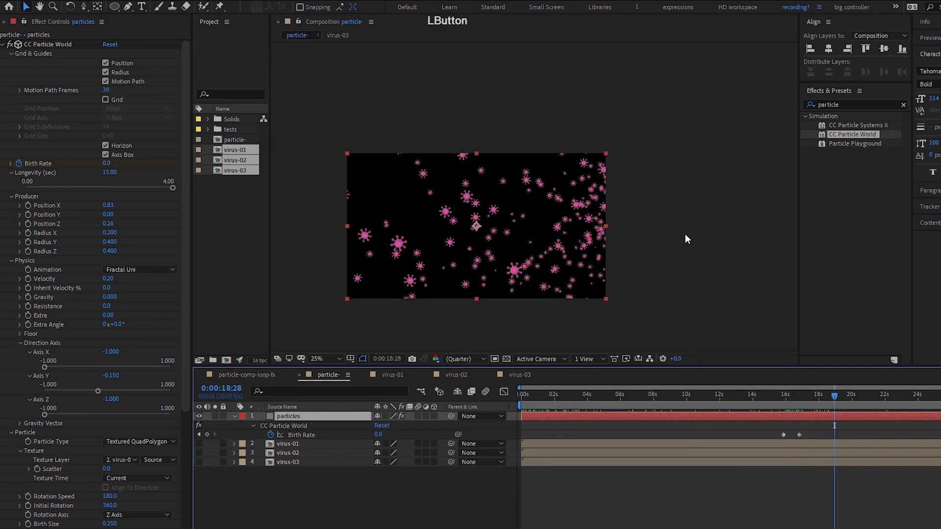
left_click_drag(860, 396, 940, 397)
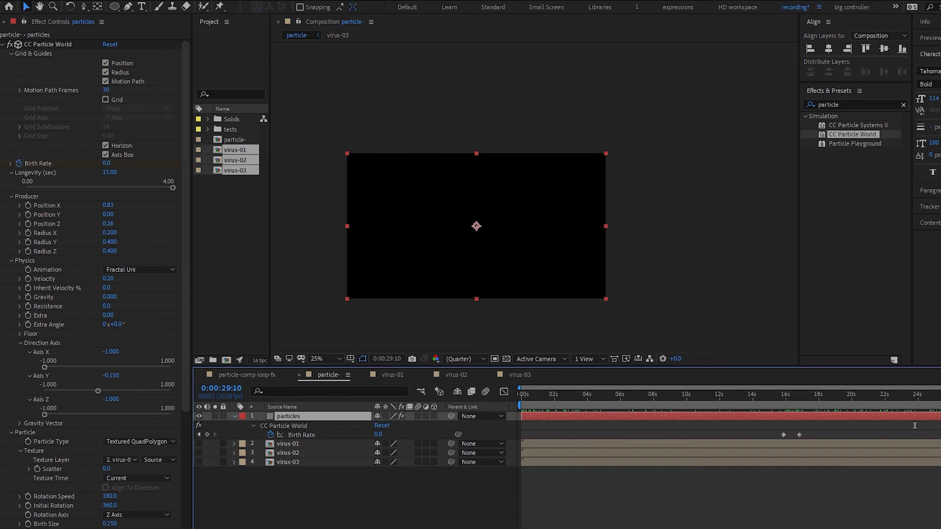
mouse_move(816, 422)
left_mouse_down()
mouse_move(765, 439)
mouse_move(827, 434)
left_mouse_up()
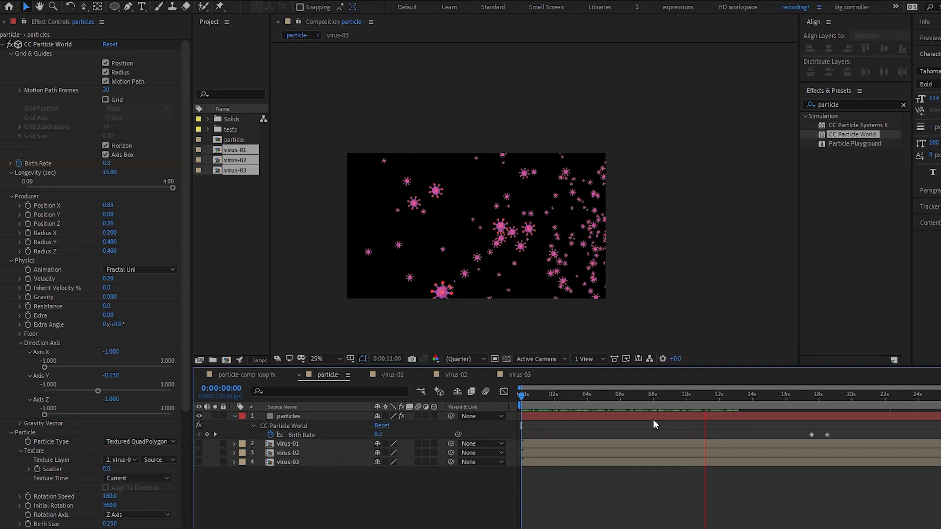
- Set the particles' Rotation Speed to 30
scroll(92, 418, "down", 5)
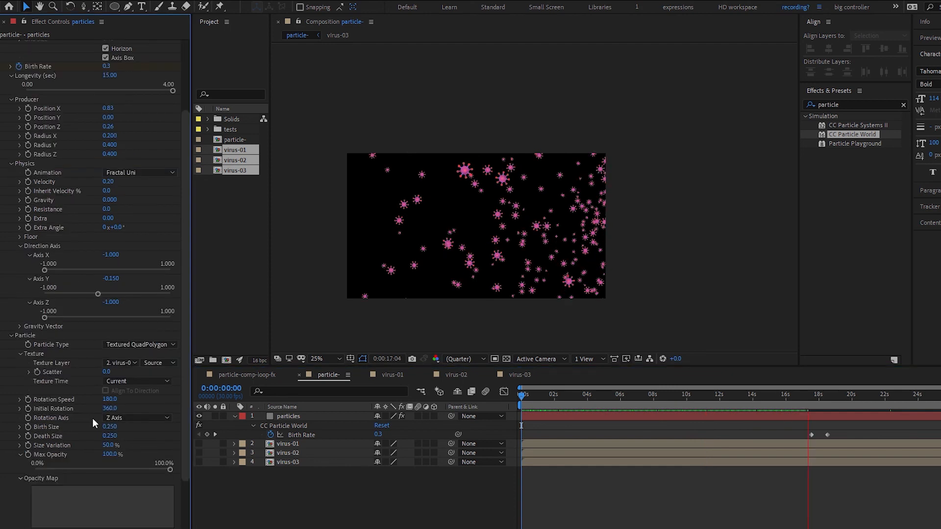
left_click(110, 399)
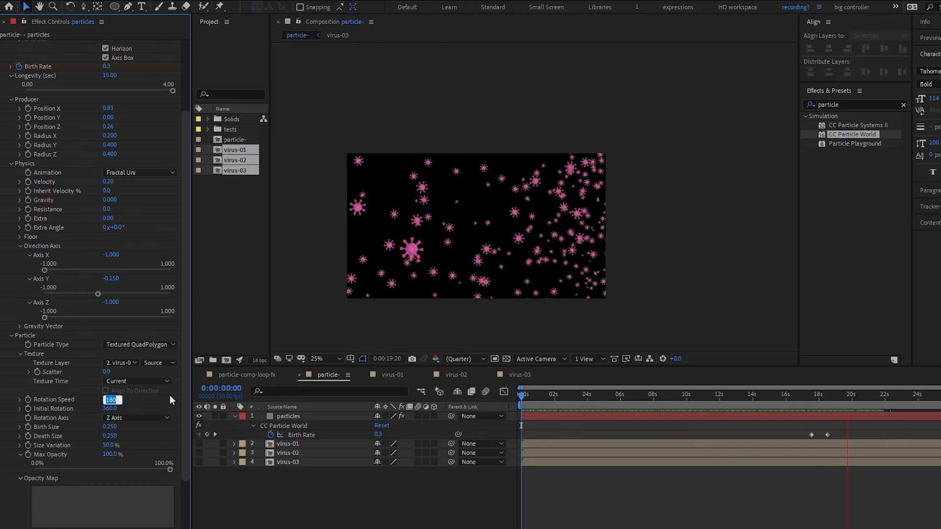
type("30")
- Widen the project list and rename the particle- composition as particle-comp
left_click(275, 252)
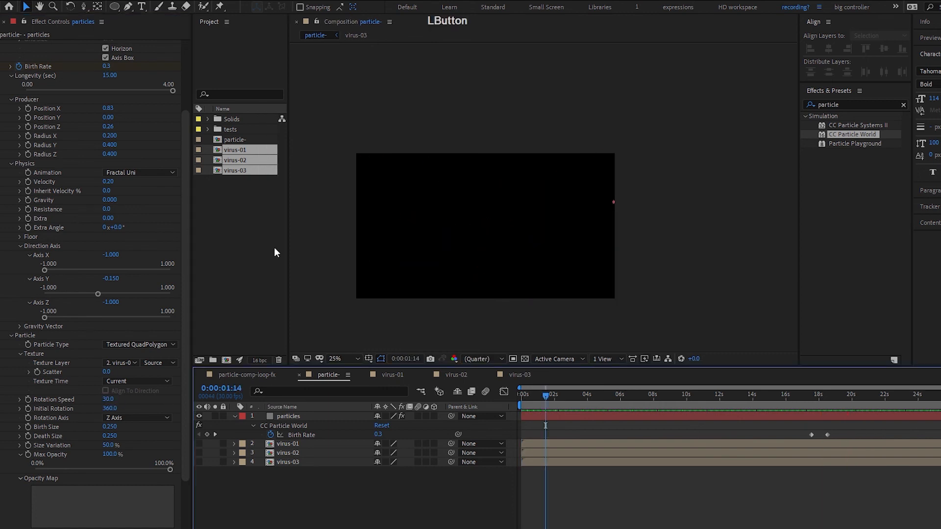
left_click(284, 140)
key("Return")
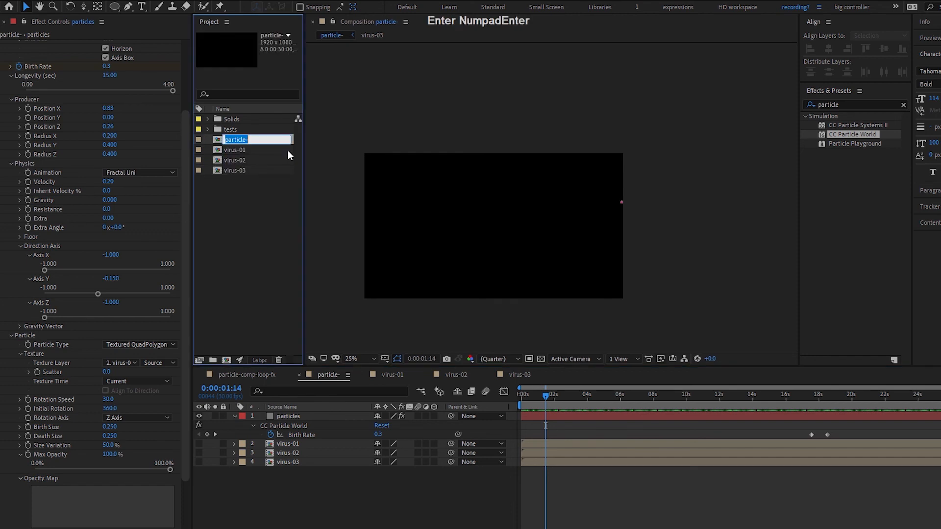
key("Right")
key("Return")
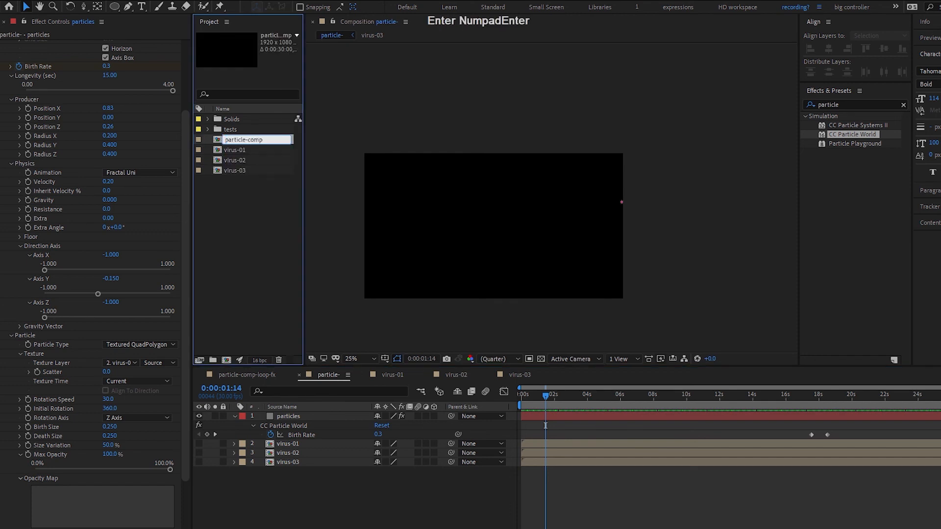